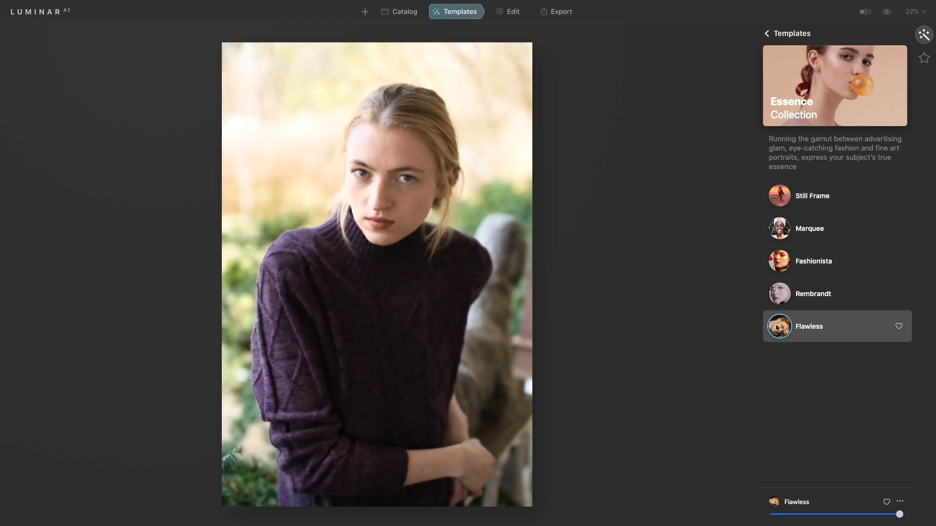
Compare the Flawless template result with the original photo, and set the Enhance AI Accent to 67
key(backslash)
key(backslash)
click(502, 17)
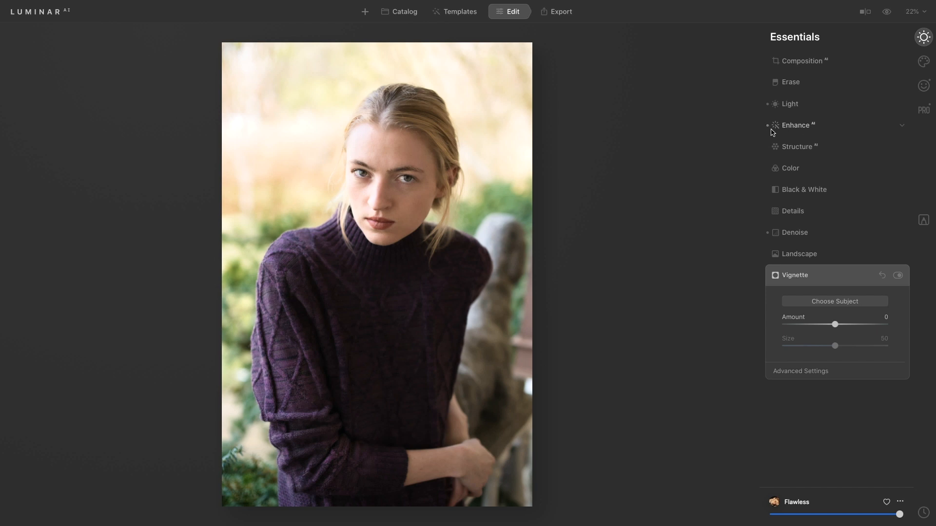
click(801, 126)
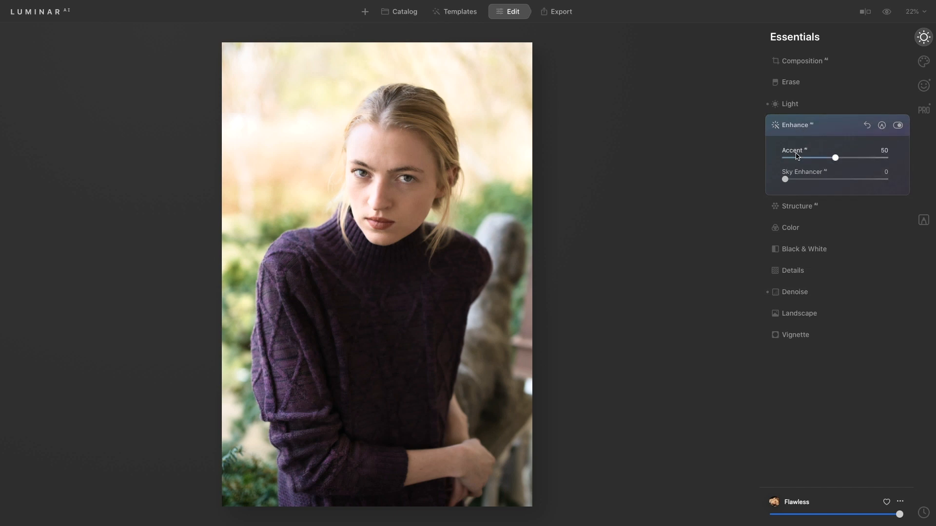
click(798, 159)
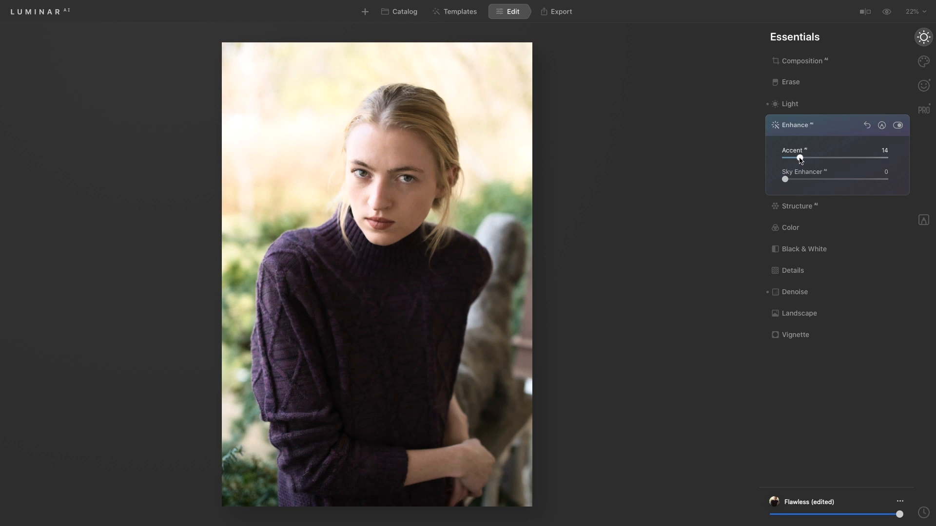
drag(800, 159, 854, 174)
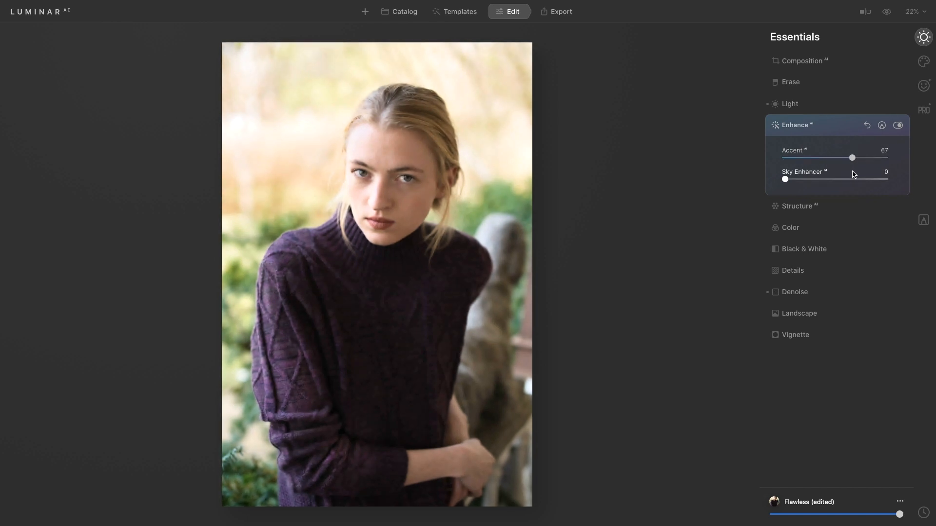
Compare the photo with and without the Enhance AI adjustment
click(898, 126)
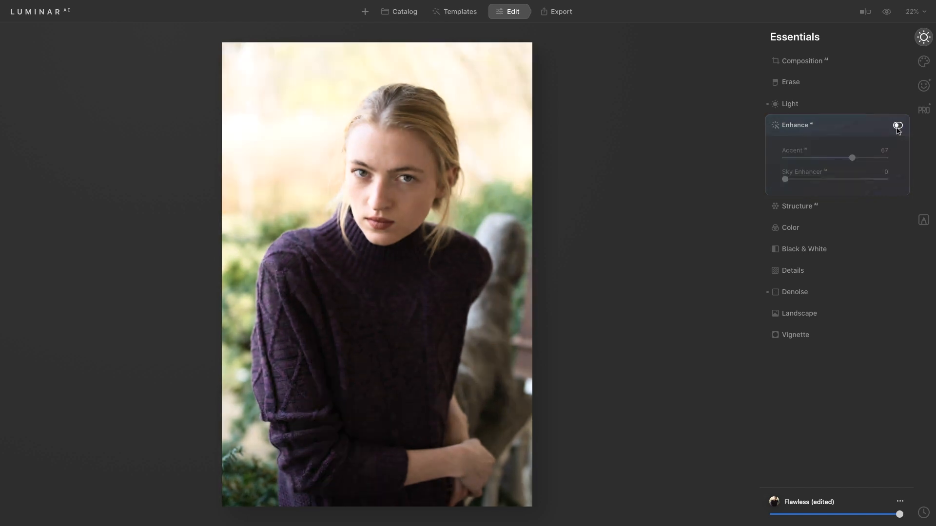
click(897, 126)
click(898, 126)
click(897, 126)
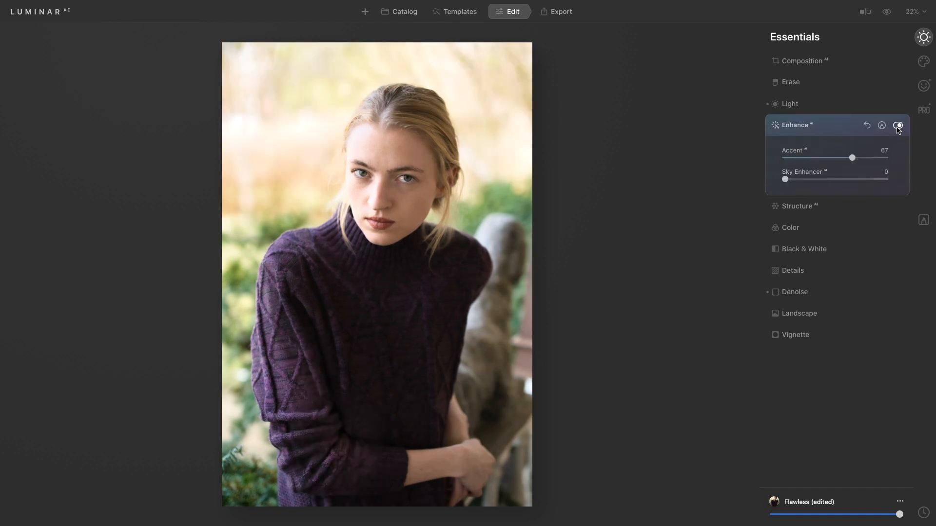
click(897, 126)
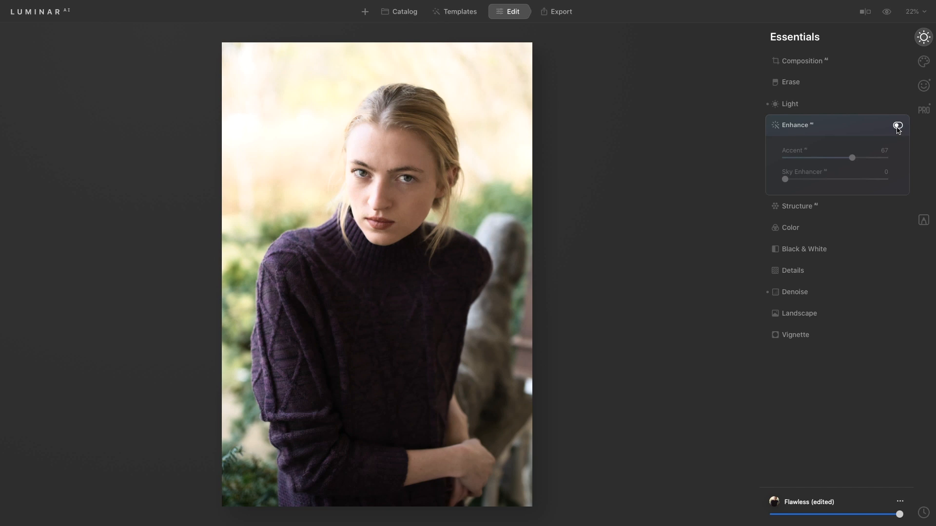
click(898, 126)
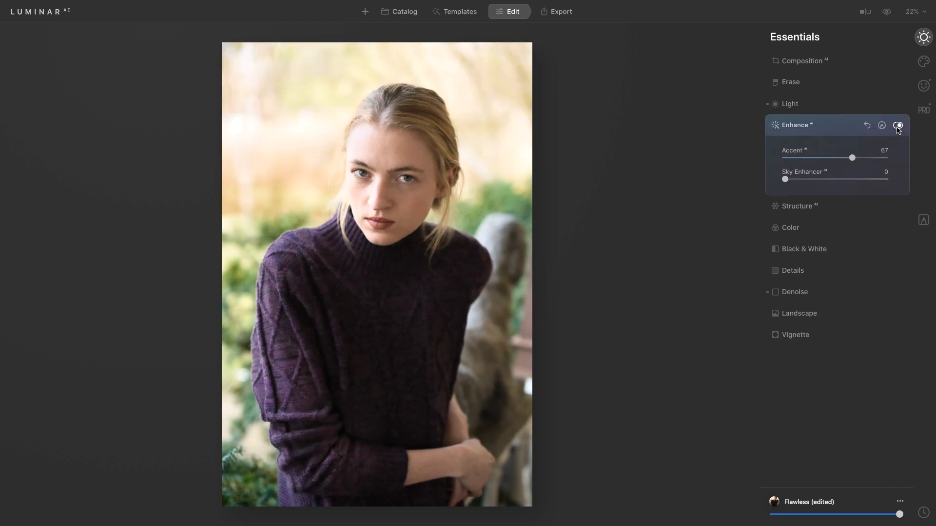
Set the Structure AI Amount to 22 and check the subject's face at 100% zoom
click(843, 206)
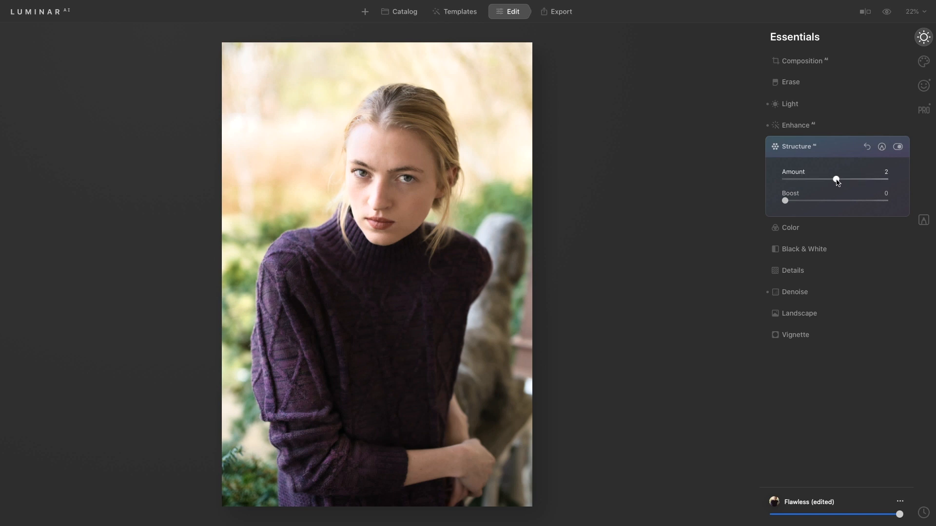
drag(837, 182, 847, 185)
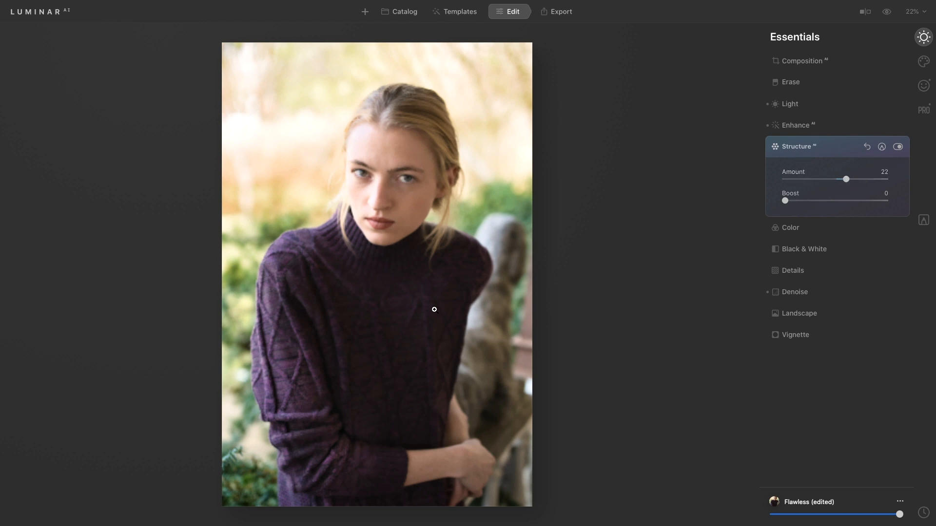
click(359, 172)
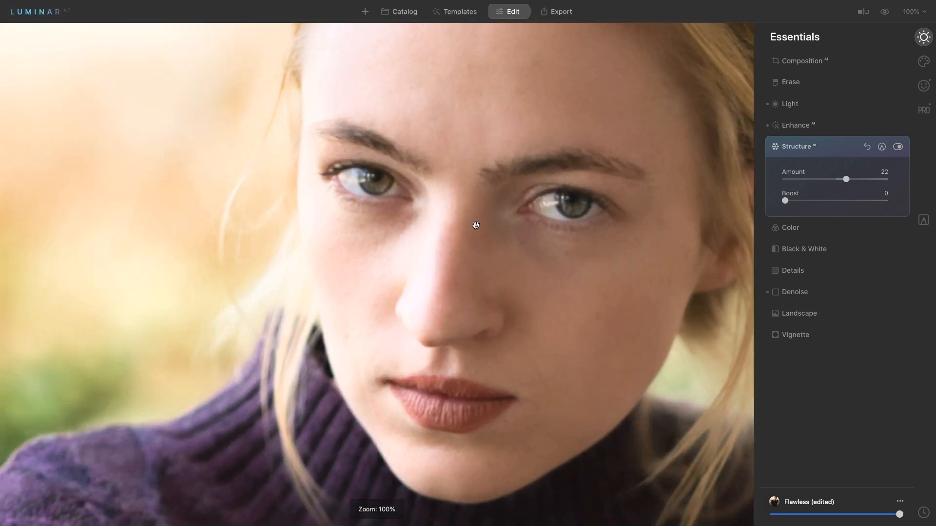
click(475, 225)
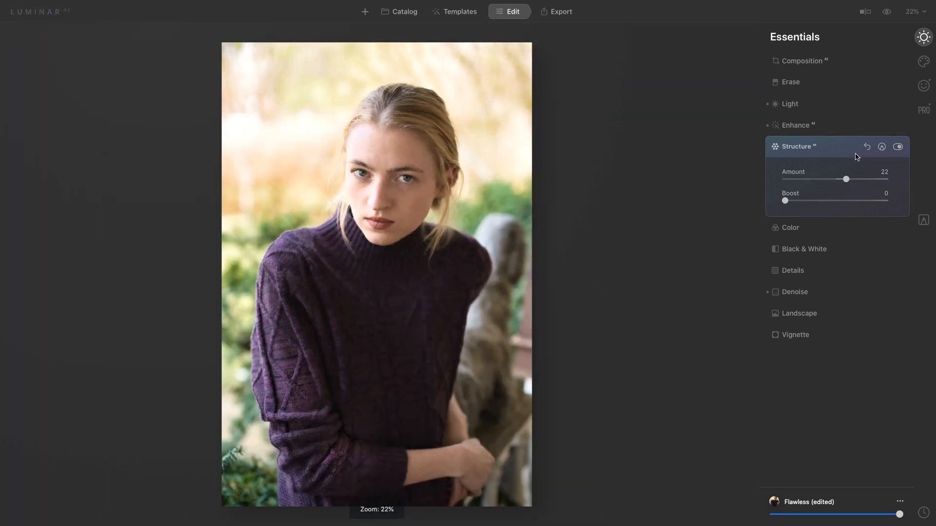
Darken the photo's edges with a Vignette Amount of -45
click(821, 336)
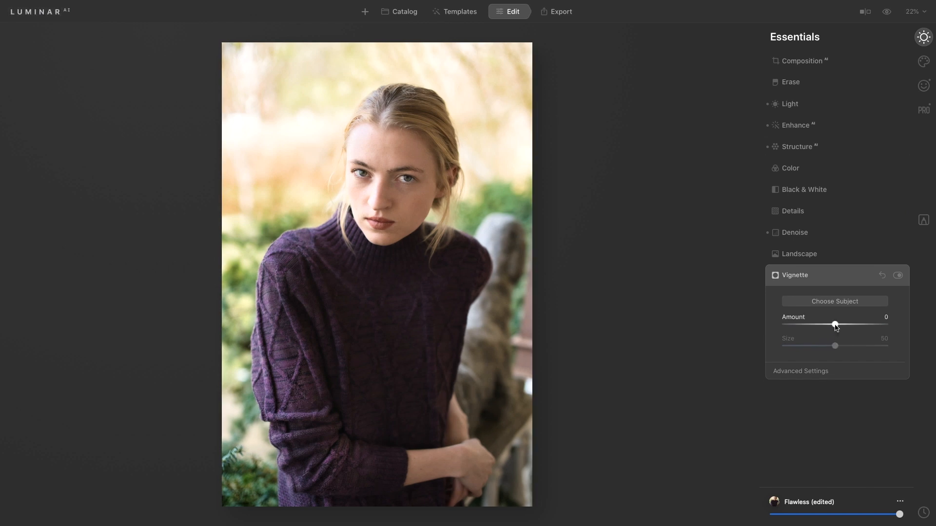
click(837, 327)
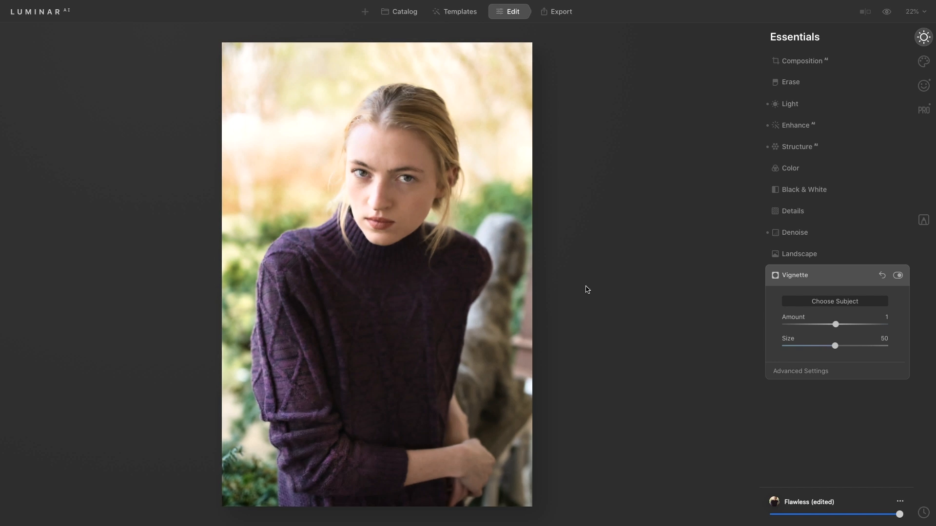
drag(836, 326, 812, 327)
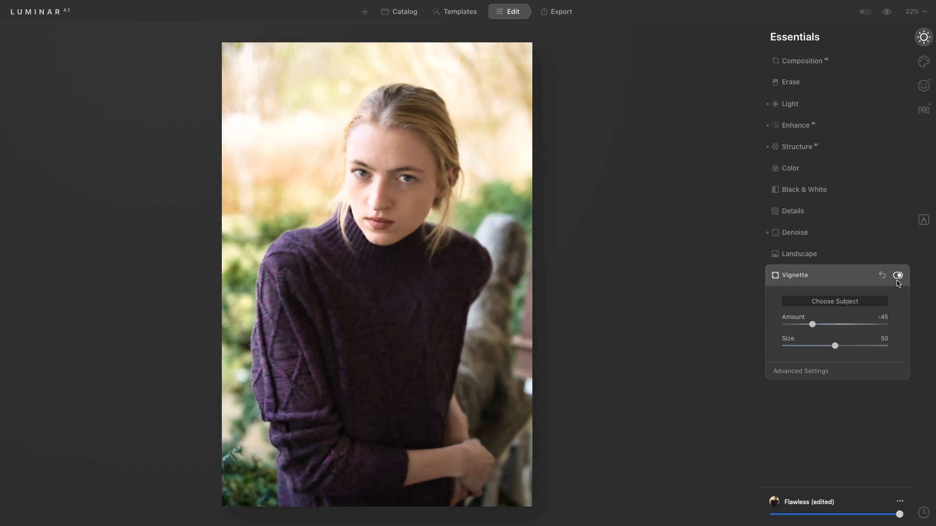
Compare the photo with and without the Vignette
click(898, 275)
click(898, 277)
click(897, 276)
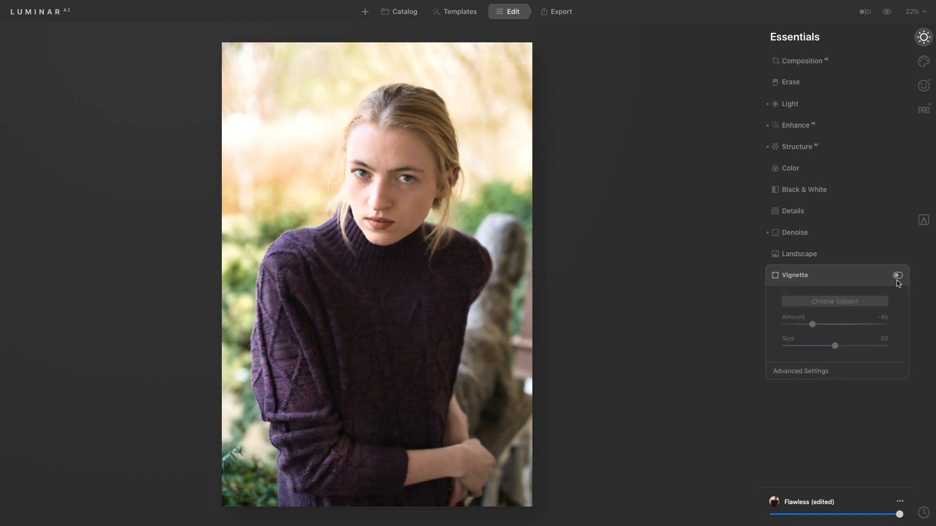
click(898, 281)
click(898, 281)
click(898, 281)
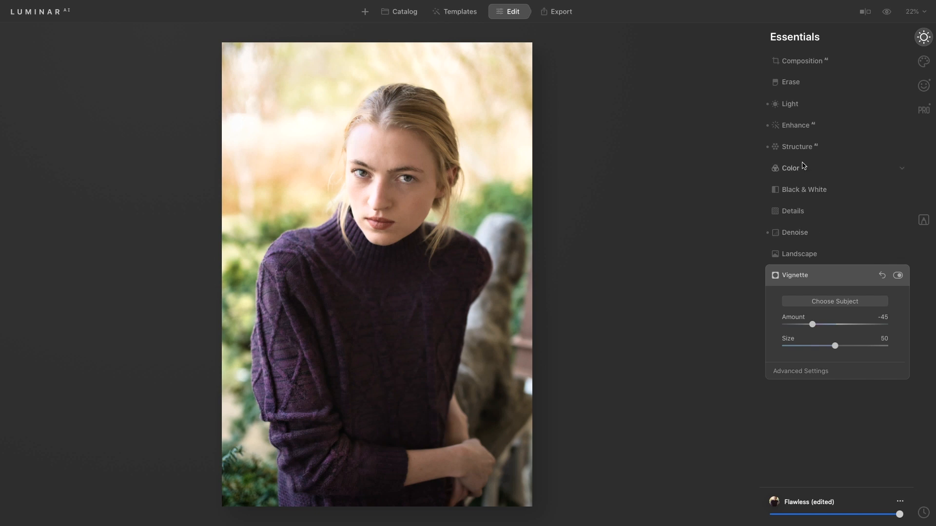
Add the creative Mystical effect to the photo with an Amount of 6
click(924, 62)
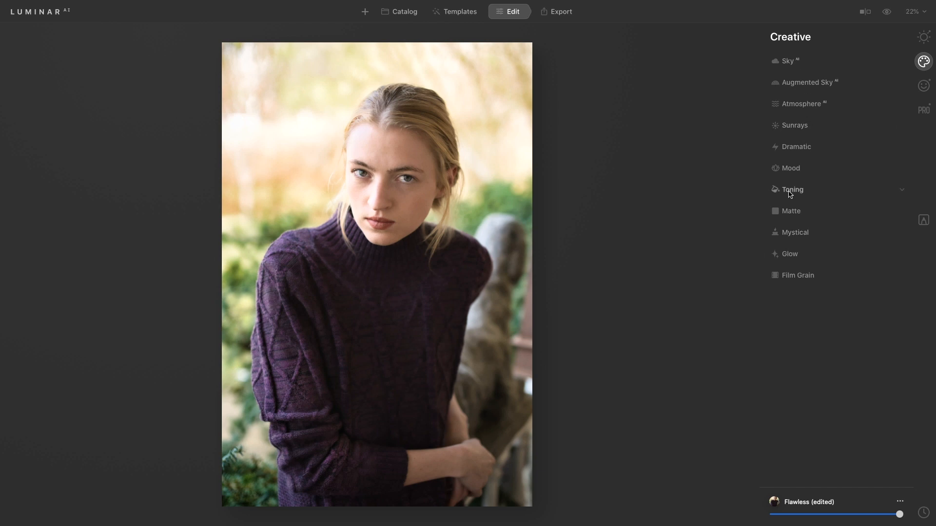
click(793, 232)
drag(791, 265, 792, 277)
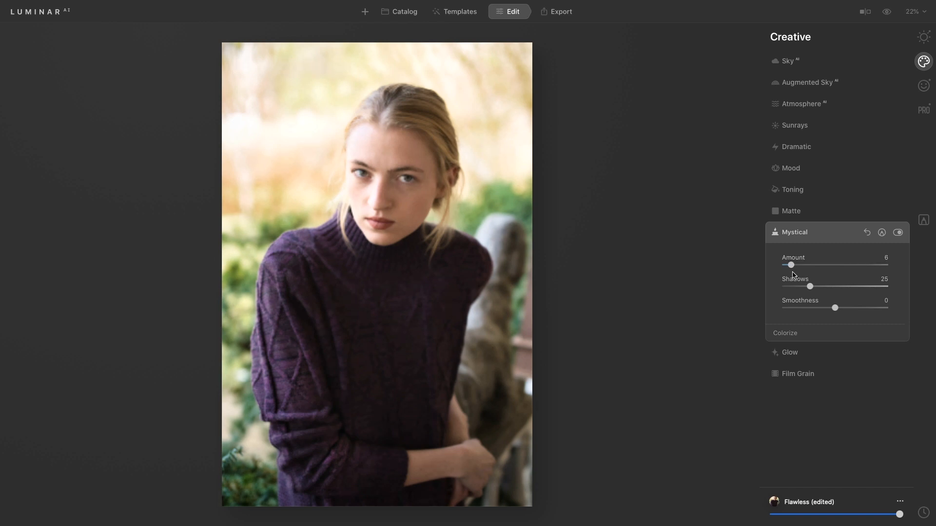
Apply the Santa Barbara cinematic LUT in the Mood tool with an Amount of 15
click(810, 168)
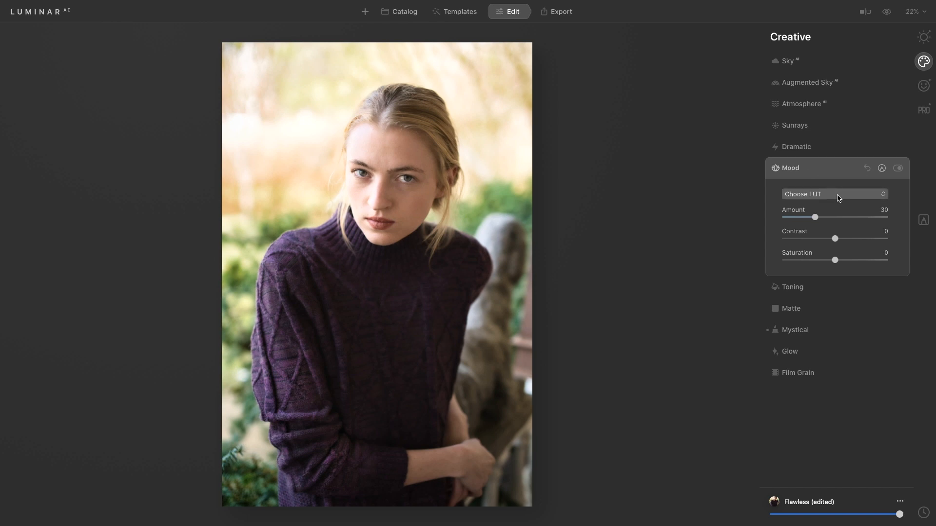
click(838, 197)
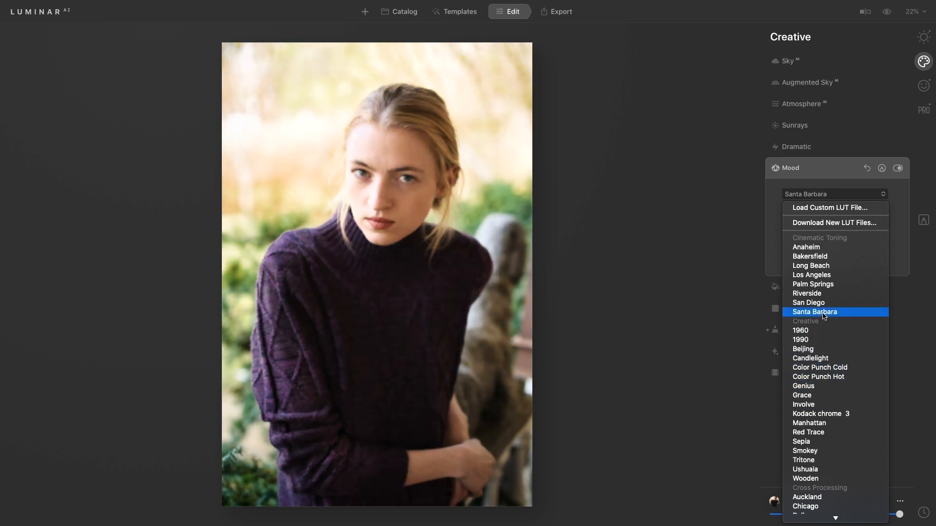
click(823, 314)
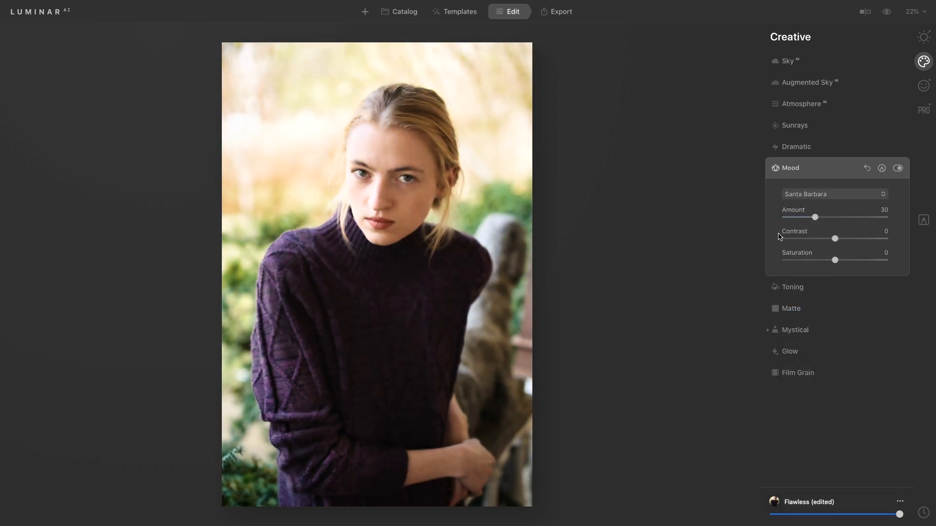
drag(814, 219, 800, 219)
Compare the photo with and without the Mood effect, and set its Amount to 14
click(898, 168)
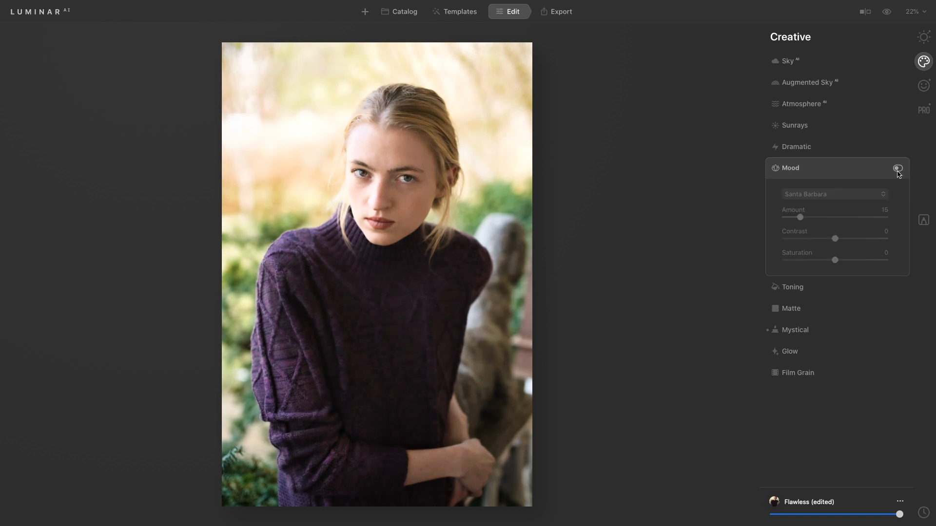
click(897, 168)
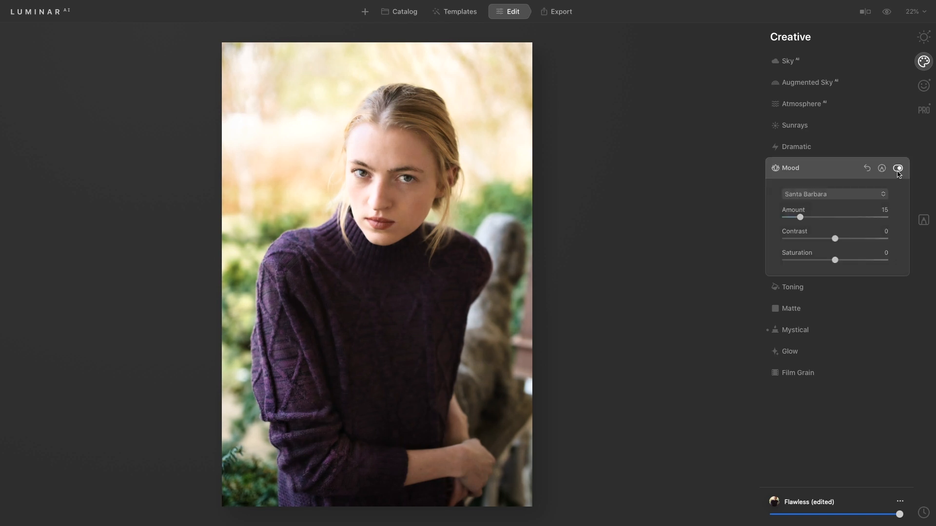
click(898, 168)
click(897, 168)
click(897, 168)
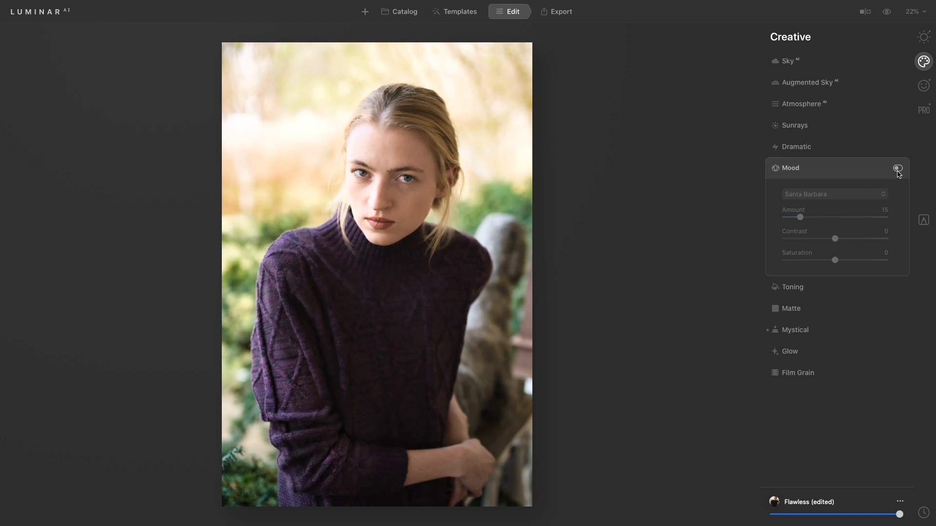
click(897, 169)
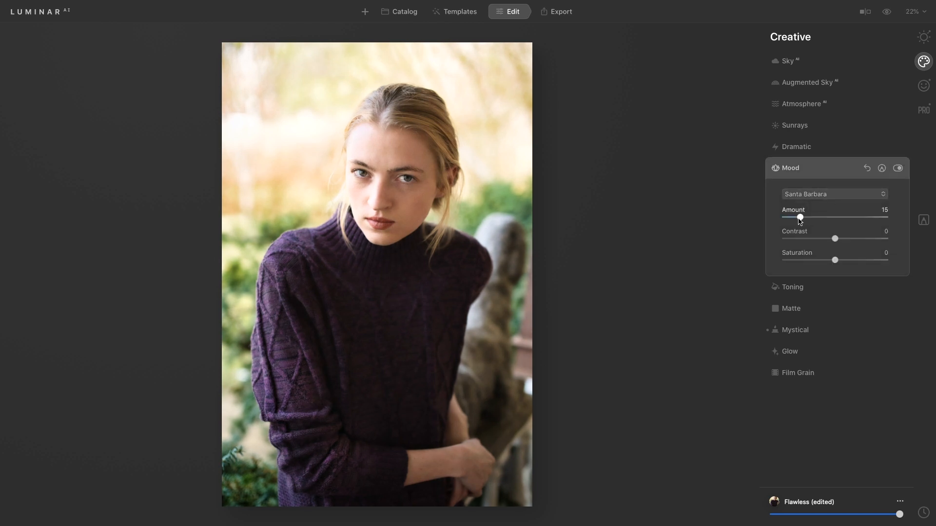
drag(802, 222, 800, 220)
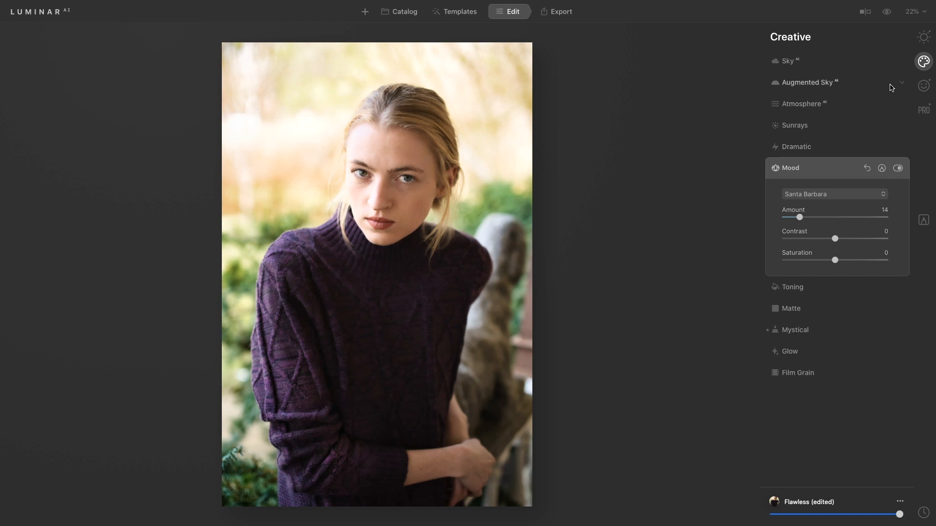
Set Face Light in the portrait Face AI tool to 17, checking the face close up, and compare the photo with and without Face AI
click(924, 88)
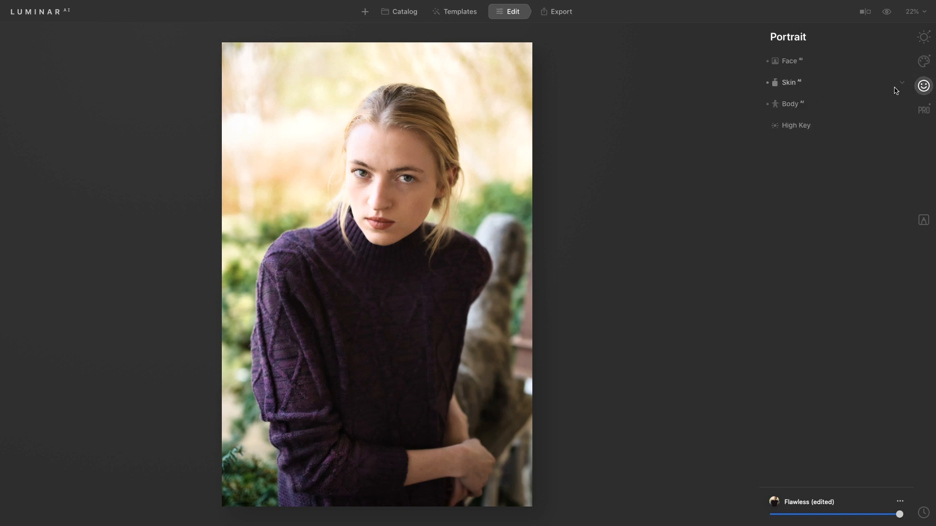
click(838, 64)
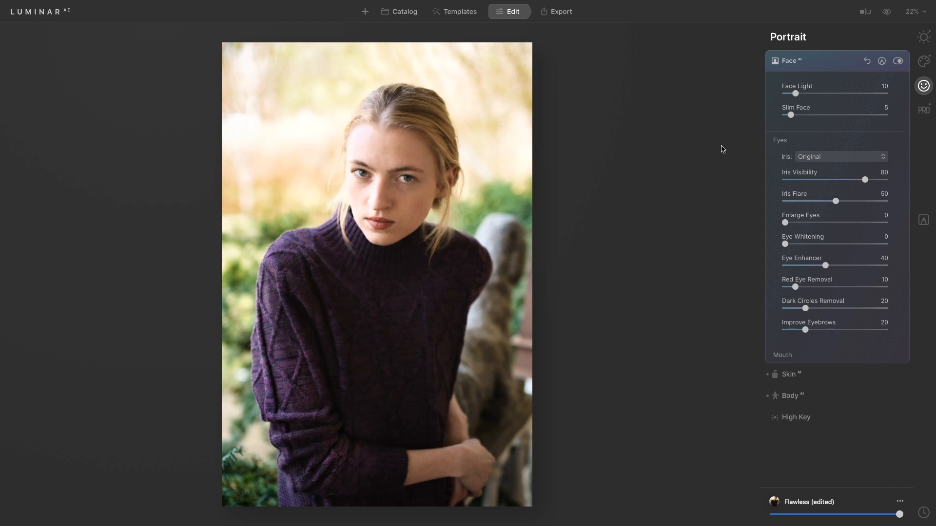
drag(795, 94, 778, 96)
double_click(391, 187)
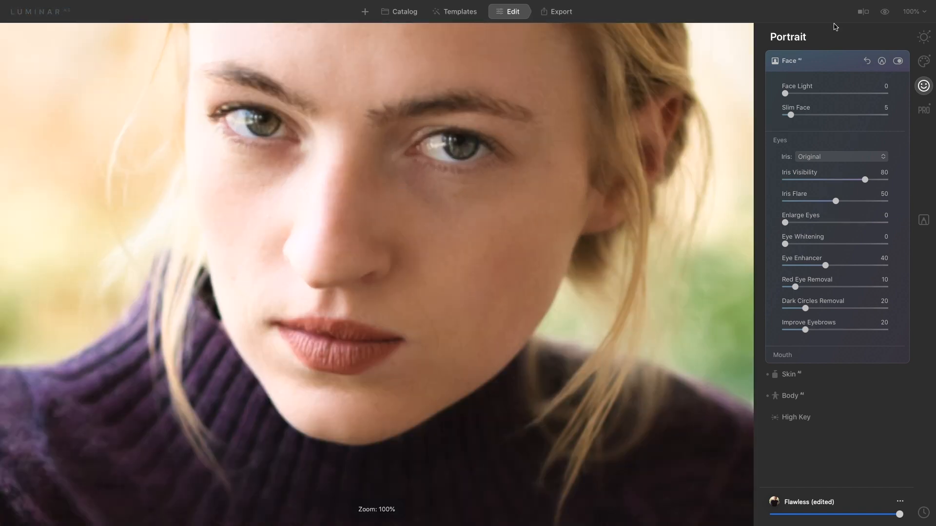
drag(786, 94, 803, 99)
drag(452, 198, 459, 234)
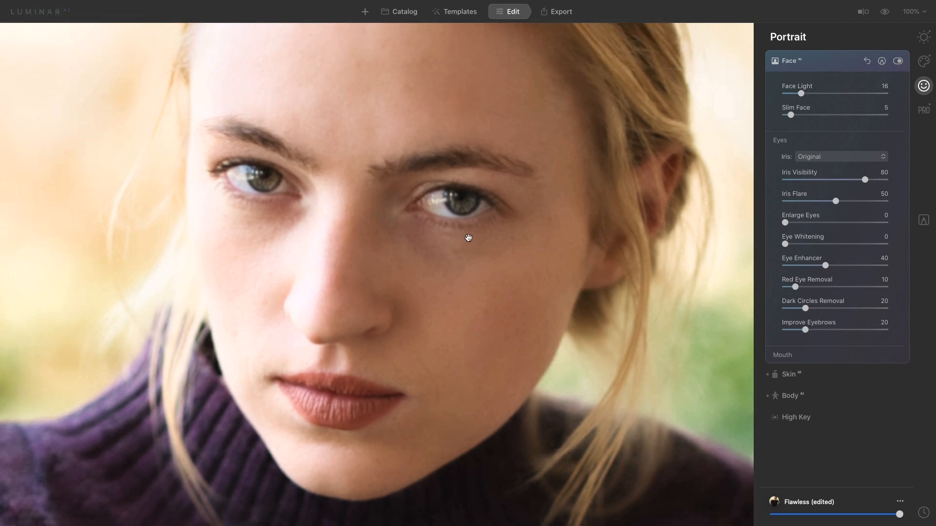
click(469, 238)
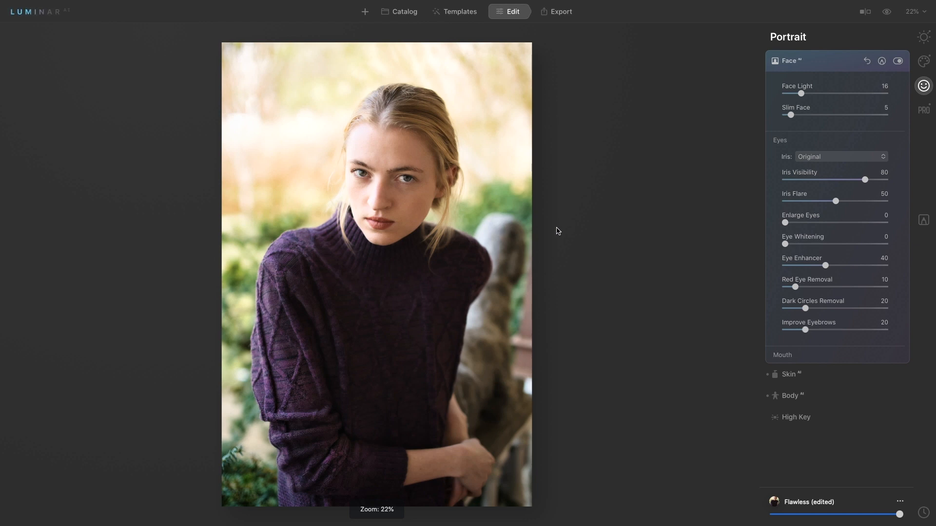
click(802, 94)
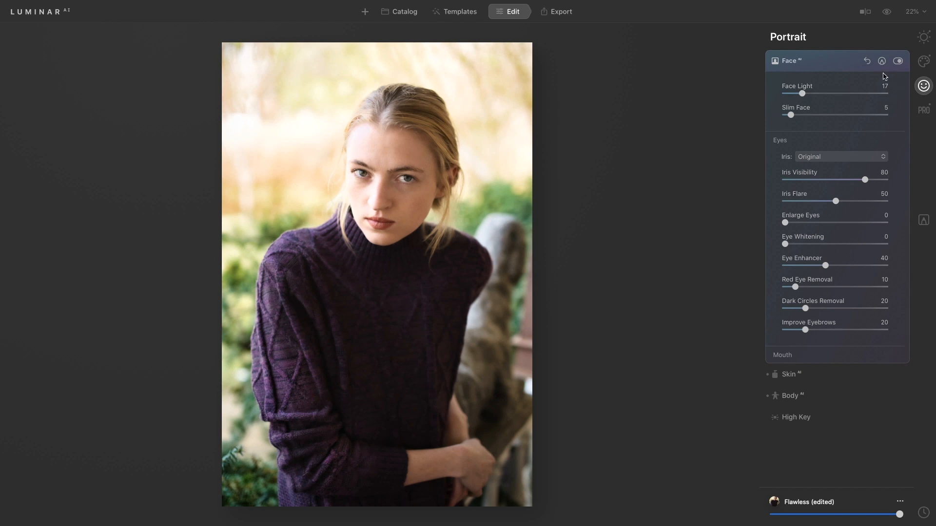
click(897, 62)
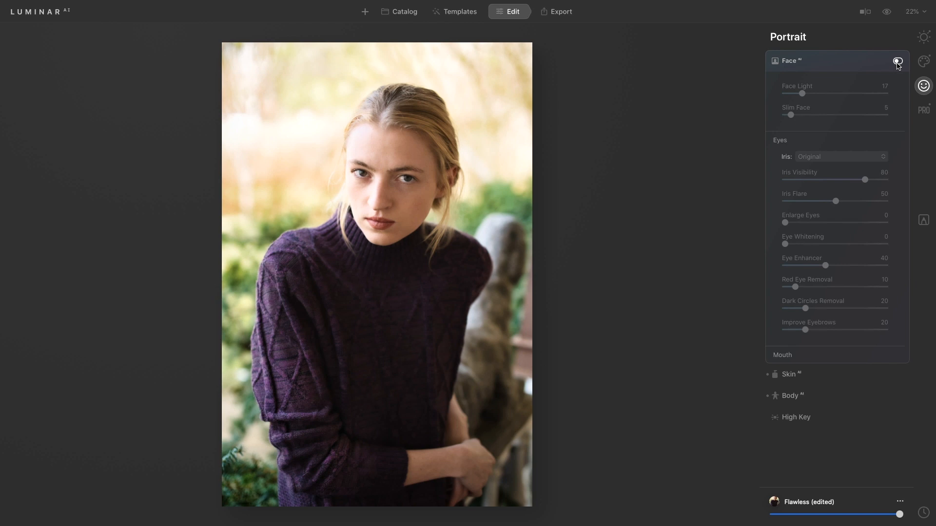
click(897, 61)
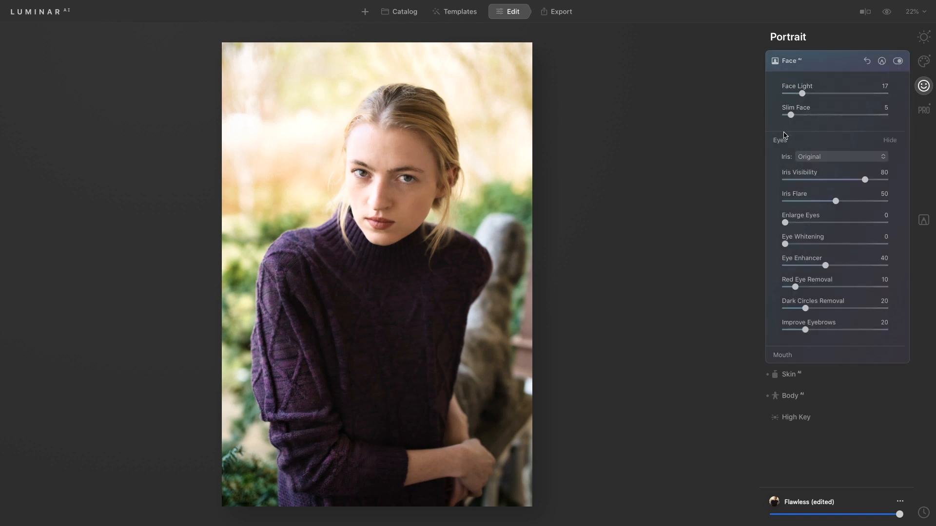
Set Face Light to 20 in the Face AI tool and compare the photo with and without Face AI
drag(805, 96, 806, 97)
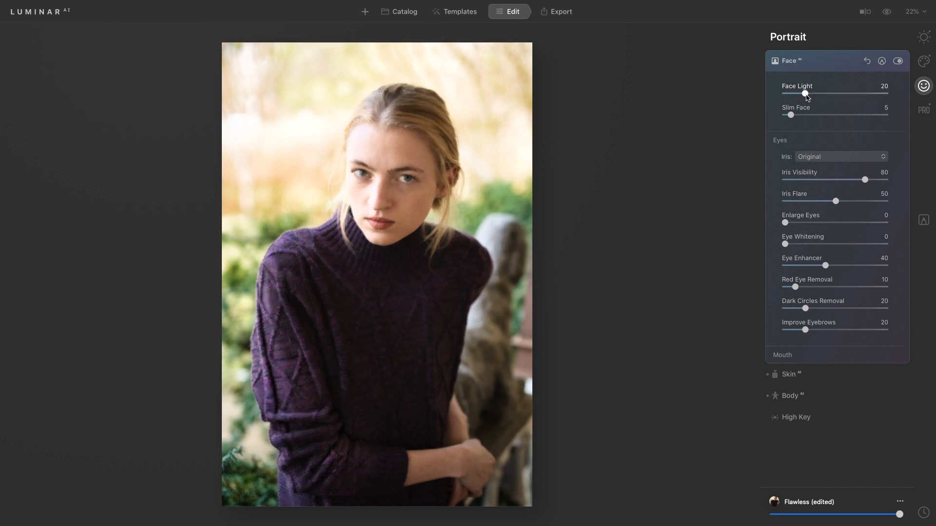
click(897, 61)
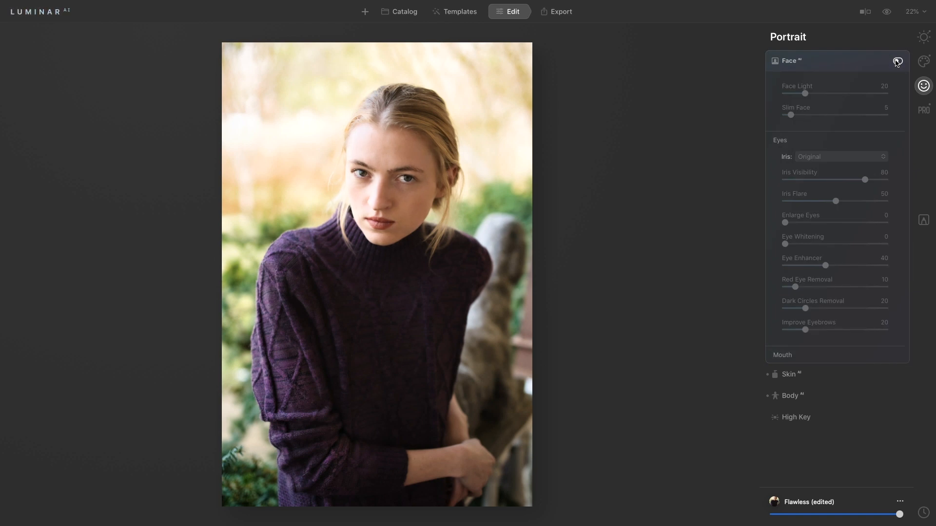
click(898, 61)
click(897, 61)
click(897, 61)
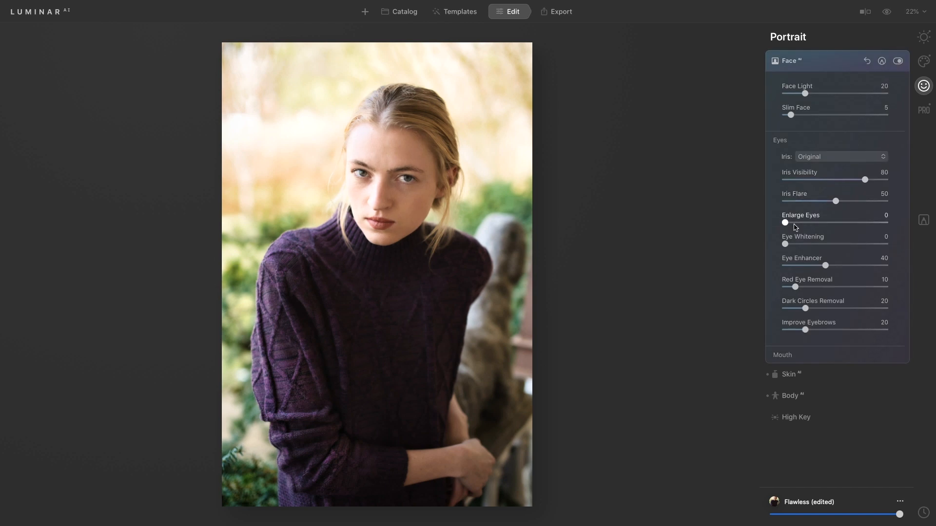
Set Iris Flare to 67 in the Face AI eye adjustments, checking the eyes close up
drag(835, 201, 785, 201)
click(373, 171)
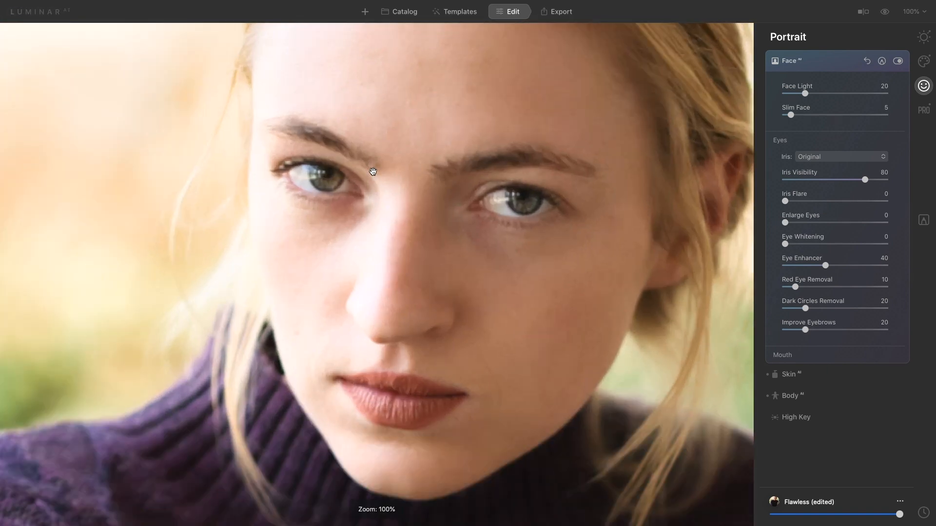
click(372, 172)
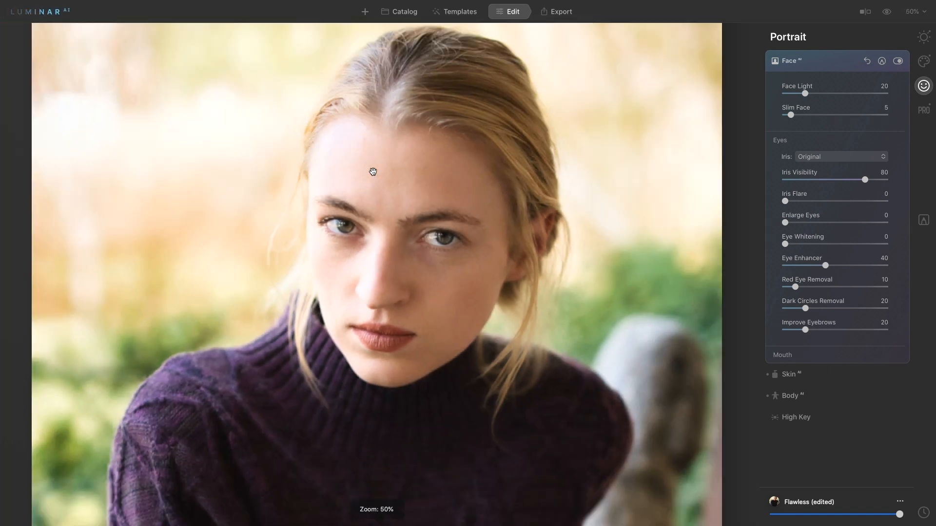
drag(785, 201, 855, 218)
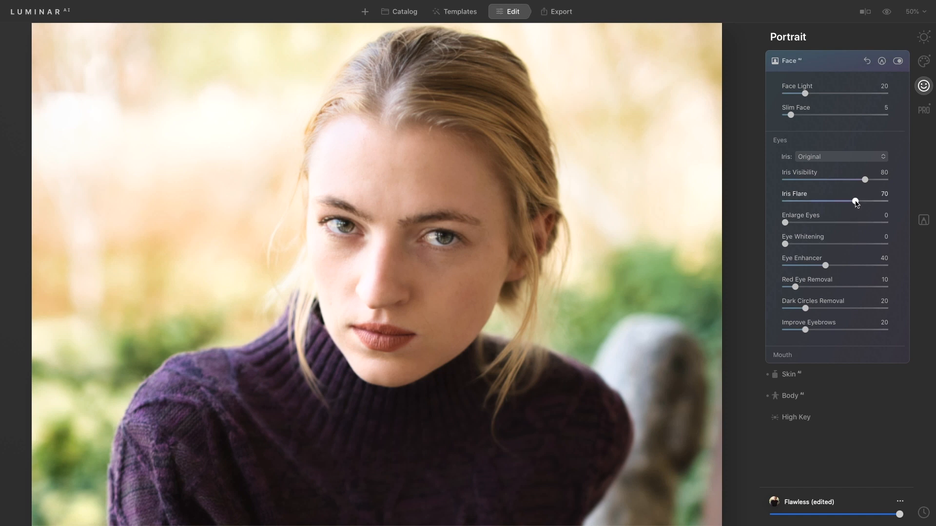
mouse_move(856, 203)
mouse_down()
mouse_move(821, 207)
mouse_move(853, 210)
mouse_up()
Set Eye Whitening to 9, Eye Enhancer to 55 and Dark Circles Removal to 16, and compare the photo with and without Face AI
drag(785, 244, 791, 247)
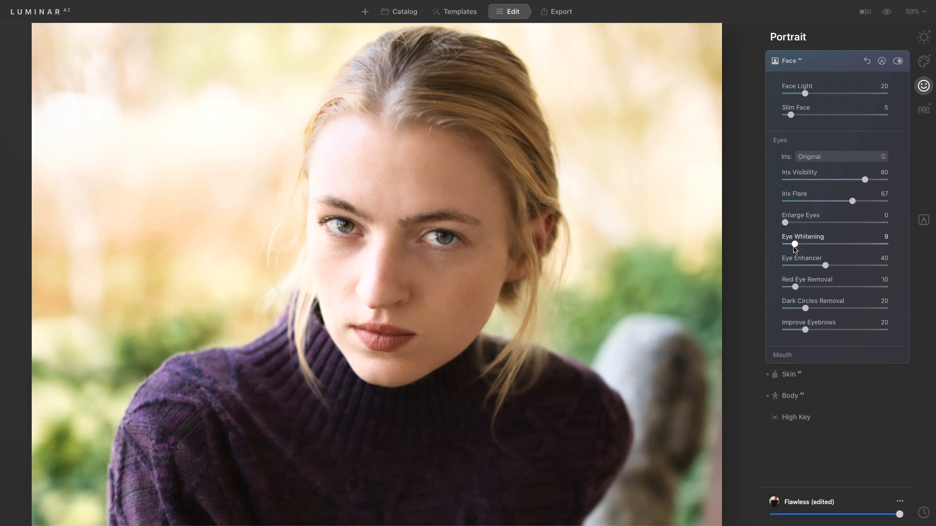
drag(825, 266, 842, 271)
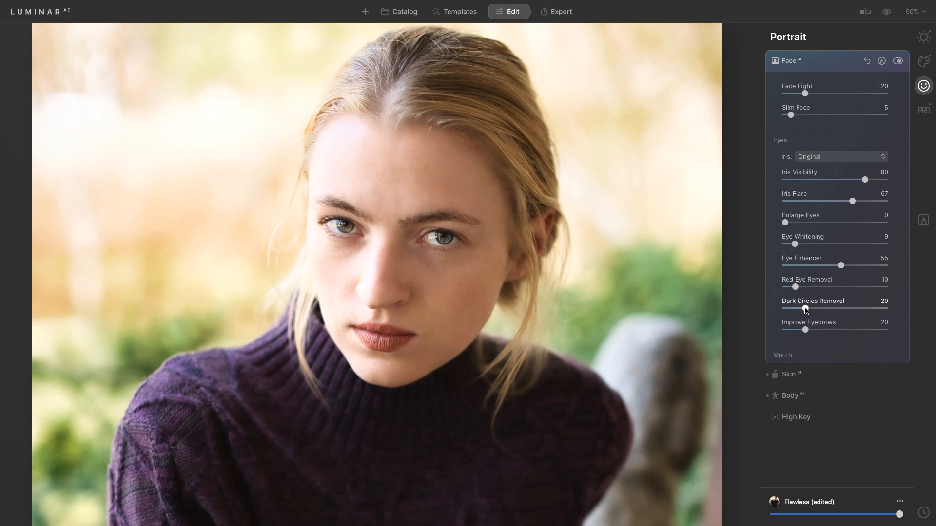
mouse_move(806, 309)
mouse_down()
mouse_move(774, 307)
mouse_move(802, 312)
mouse_up()
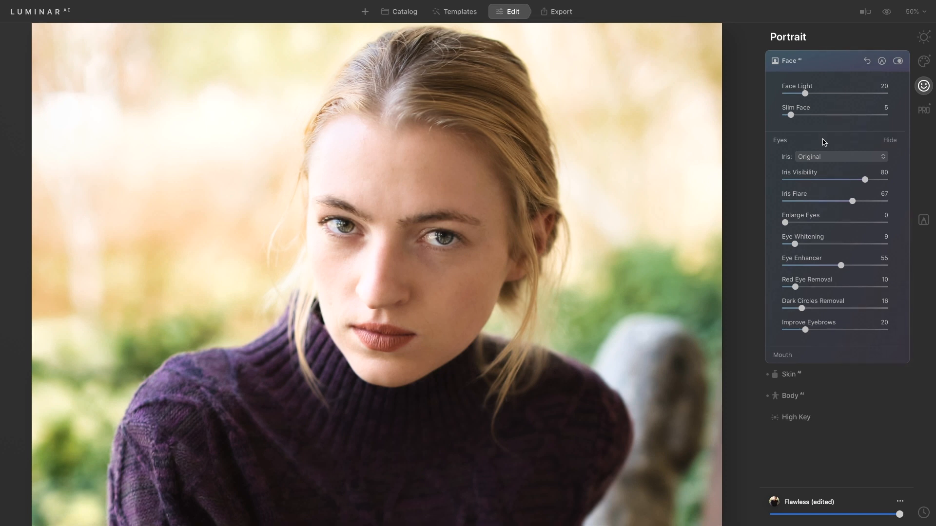
click(897, 61)
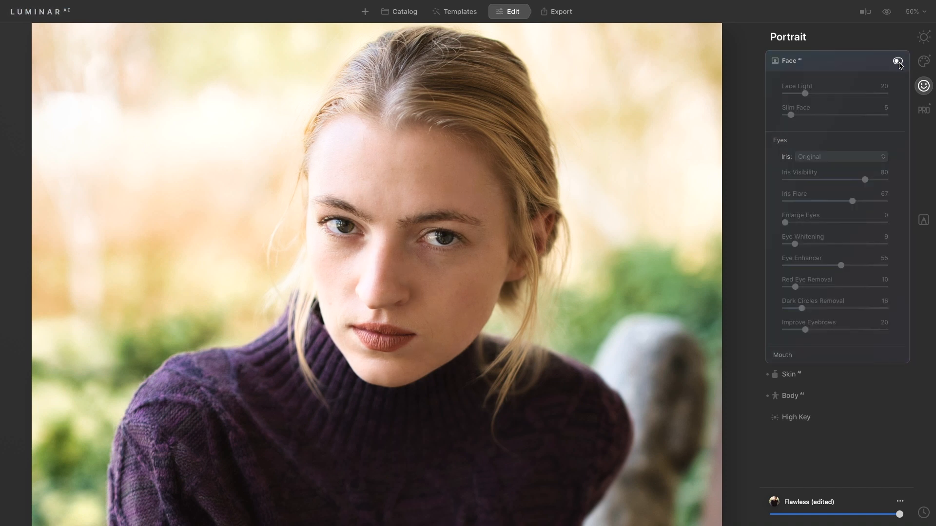
click(899, 63)
click(899, 62)
click(899, 62)
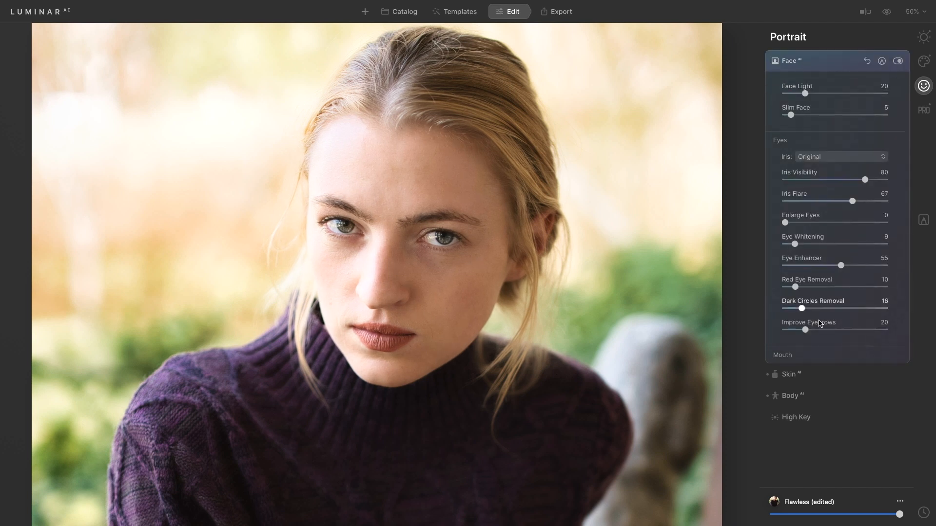
Set the Skin AI Amount to 35 and compare the photo with and without the skin smoothing
click(839, 378)
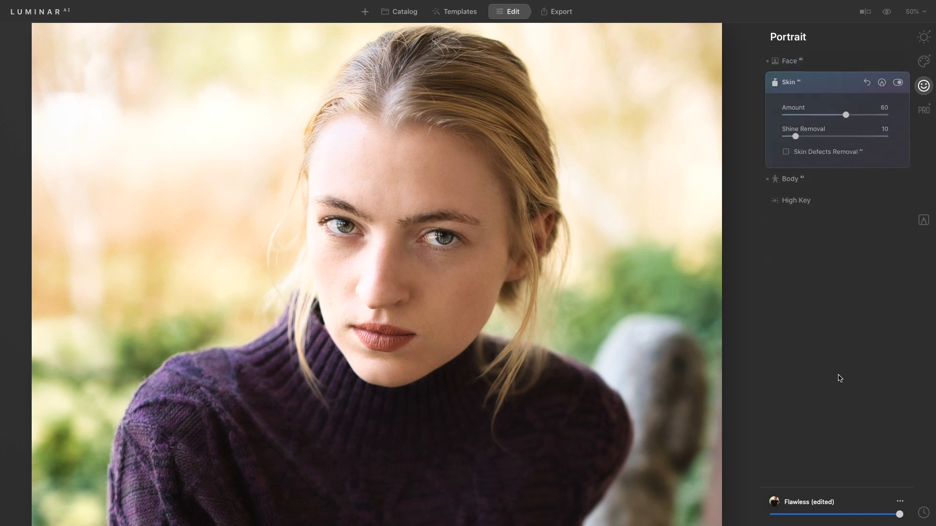
drag(830, 114, 774, 122)
drag(784, 126, 820, 133)
drag(818, 118, 820, 118)
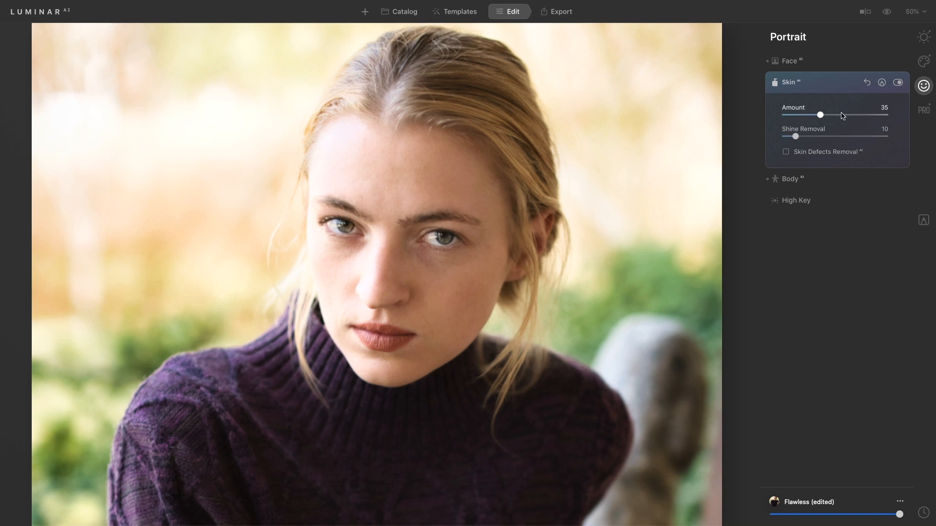
click(899, 83)
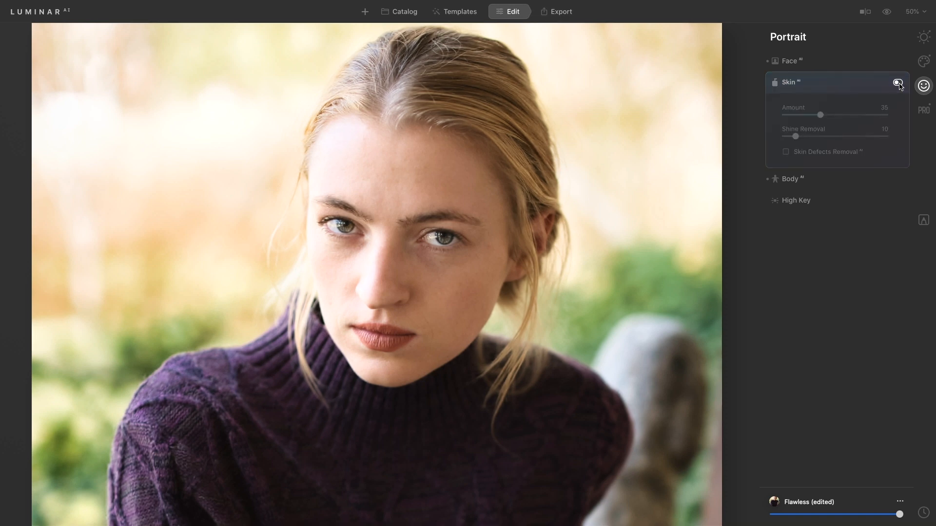
click(898, 83)
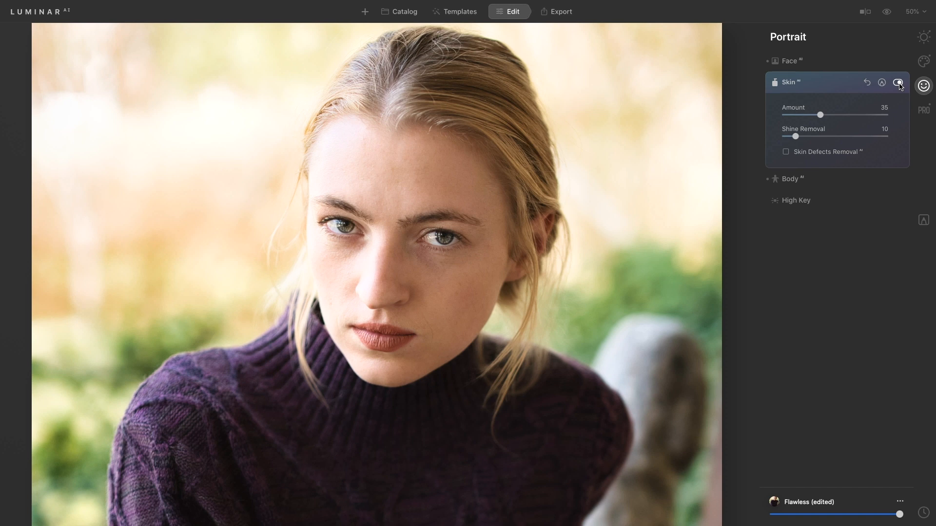
click(899, 84)
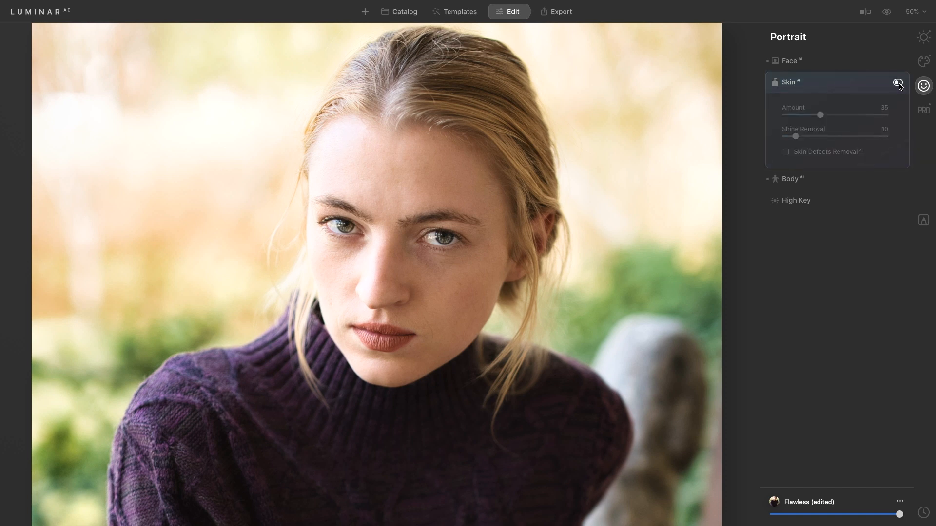
click(899, 83)
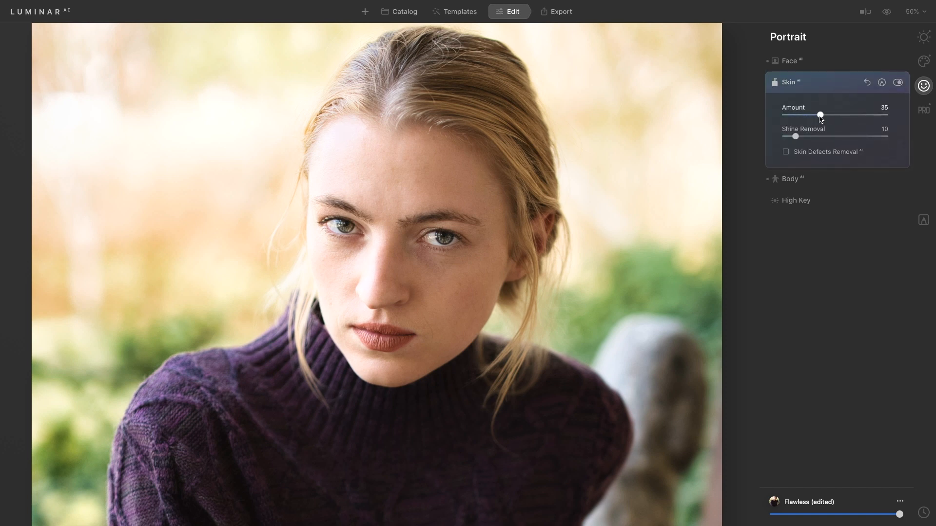
Fine-tune the Skin AI Amount slightly and increase Shine Removal on the face
drag(820, 117, 818, 118)
drag(818, 116, 823, 121)
drag(795, 141, 799, 141)
drag(799, 139, 817, 146)
key(ctrl+0)
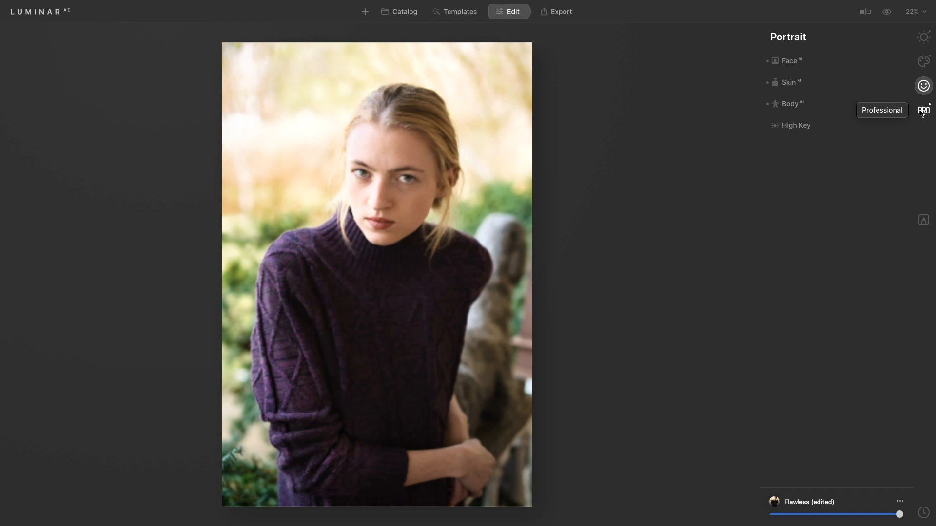
Set Highlights Contrast to 34 in the professional Supercontrast tool
click(923, 110)
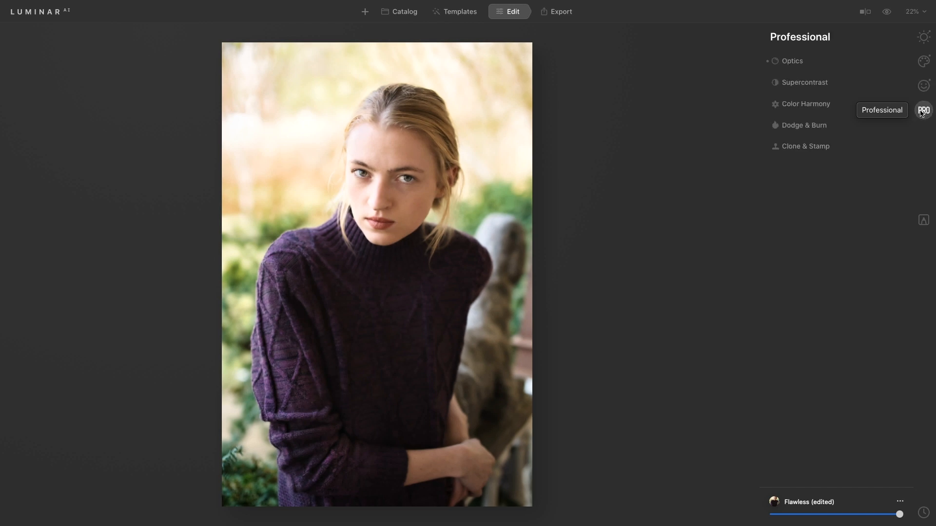
click(832, 84)
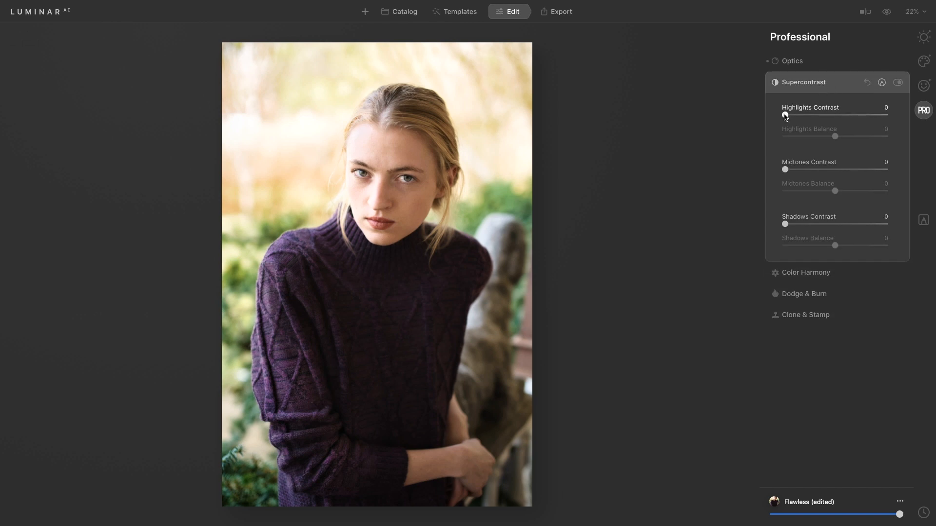
drag(785, 118, 816, 128)
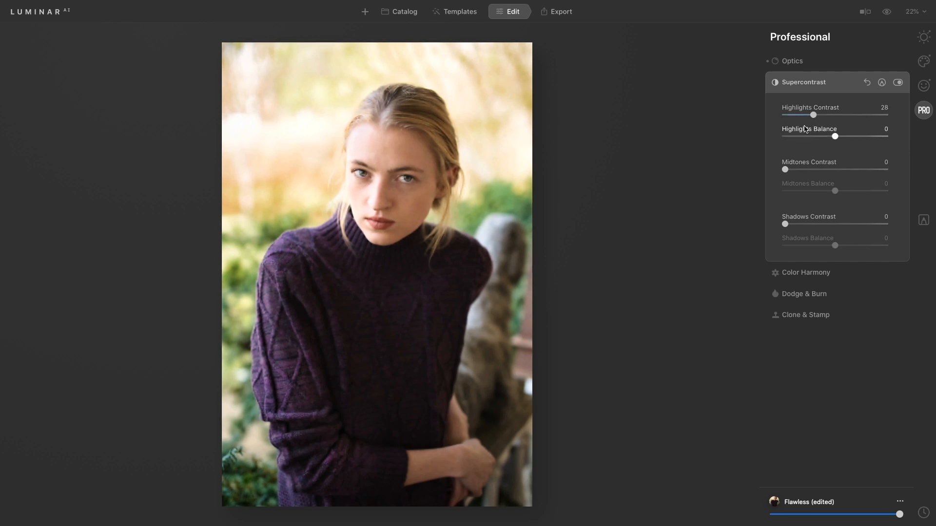
mouse_move(815, 122)
mouse_down()
mouse_move(829, 123)
mouse_move(821, 124)
mouse_up()
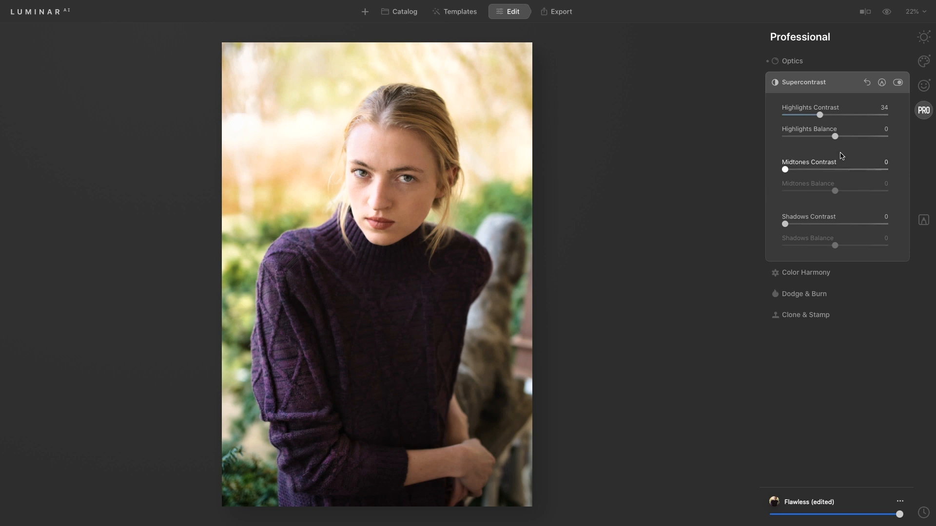
Set Shadows Contrast to 19 in Supercontrast and compare the photo with and without the effect
drag(786, 223, 811, 229)
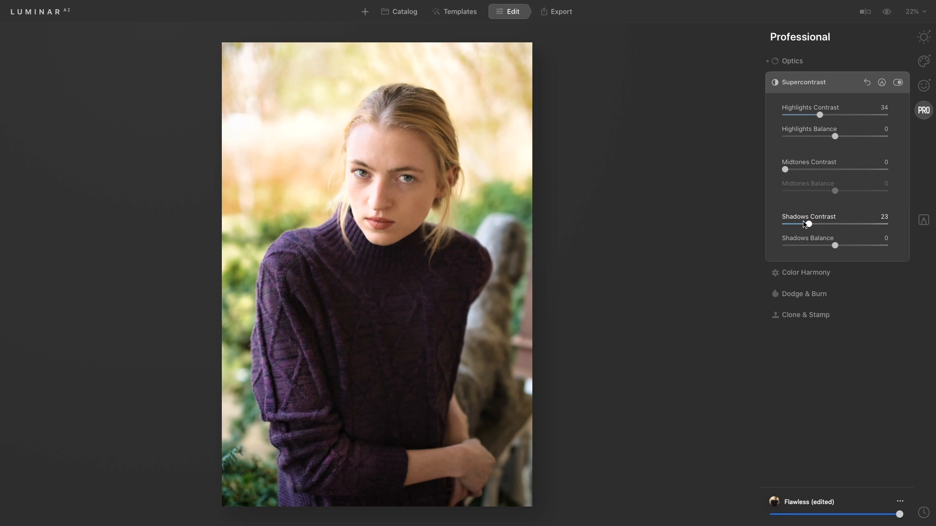
click(804, 224)
click(898, 84)
click(898, 83)
click(898, 83)
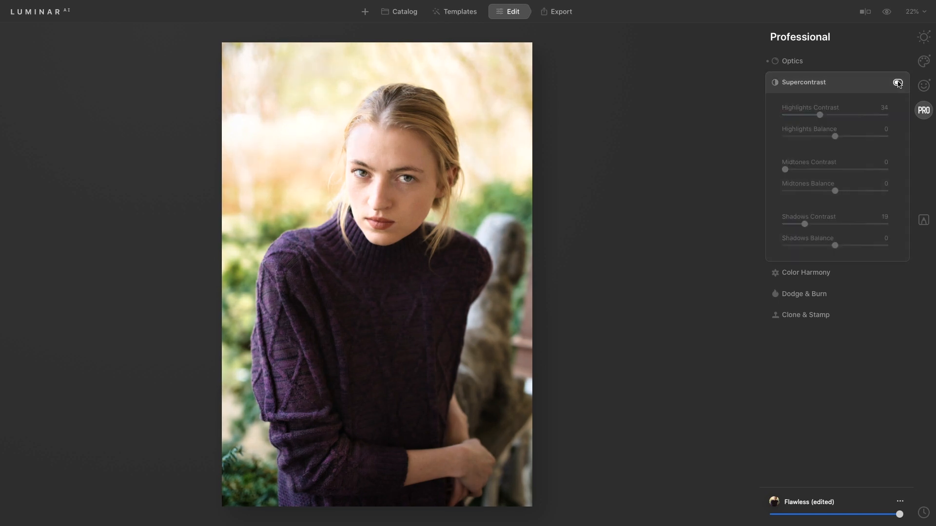
click(898, 84)
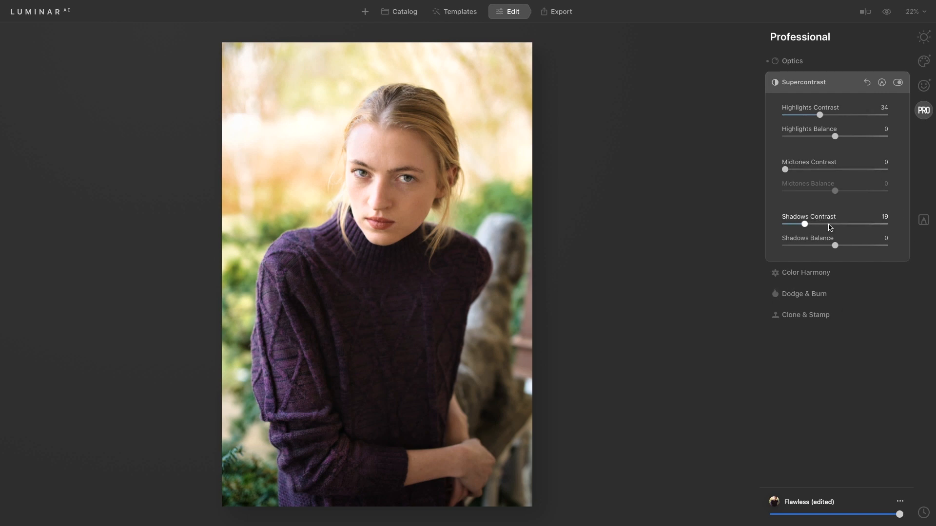
Lower the Smart Contrast in the essential Light tool
click(927, 42)
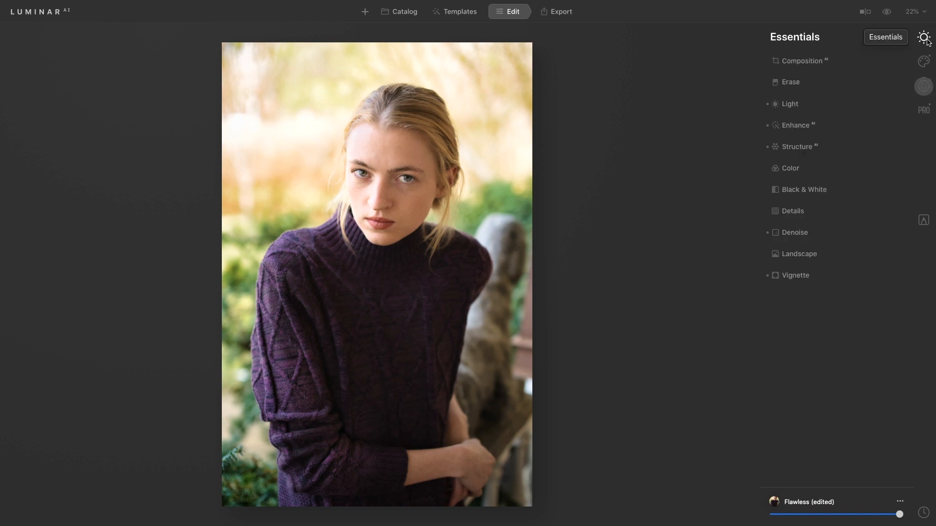
click(812, 108)
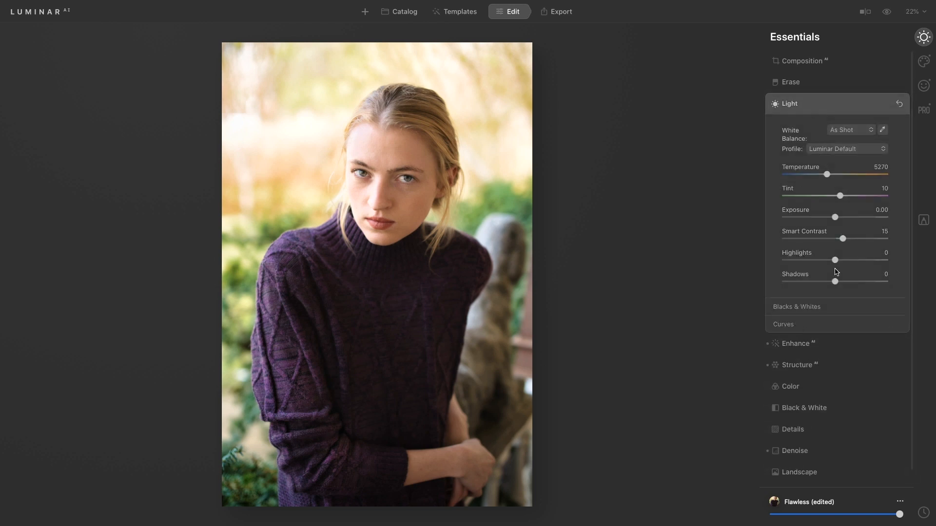
drag(843, 239, 832, 242)
Straighten the photo with the automatic horizon alignment in Composition AI and apply the result
click(818, 70)
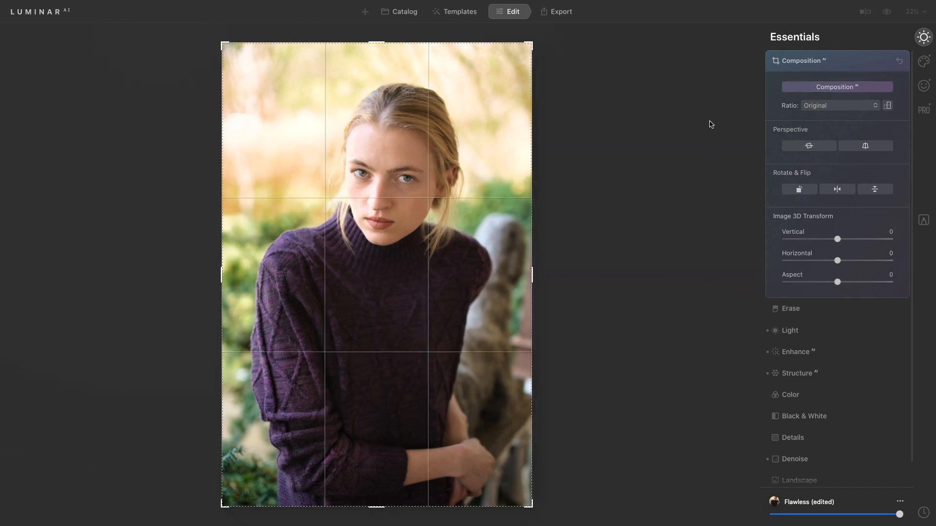
click(808, 152)
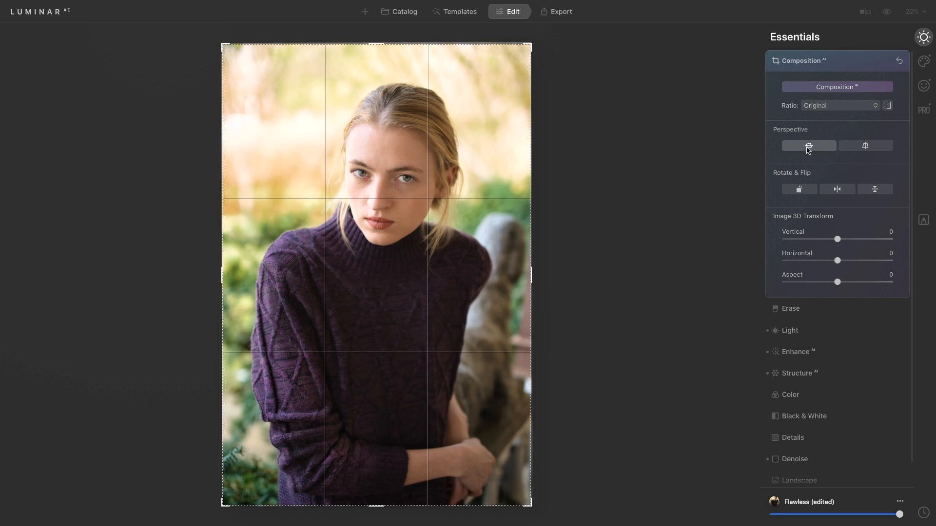
key(Return)
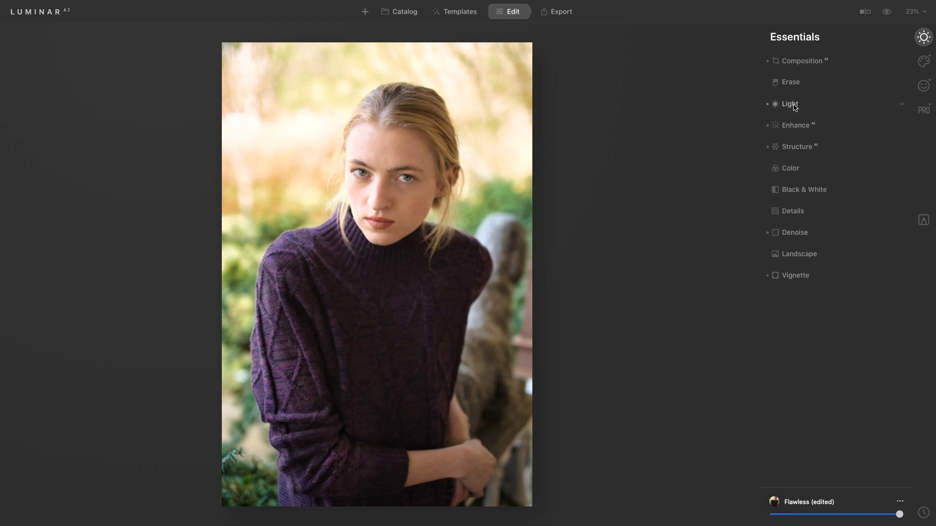
Compare the finished portrait with the original as a full preview and in a split before/after view
click(888, 17)
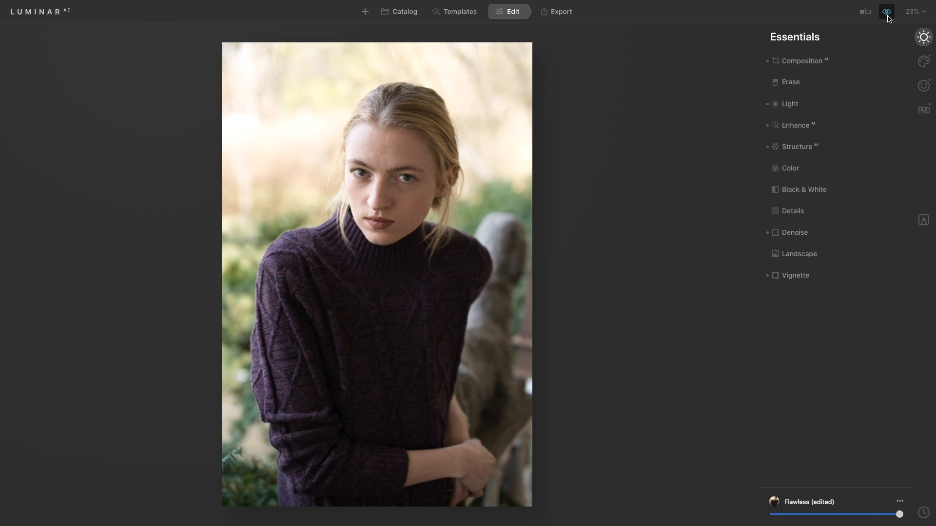
click(888, 17)
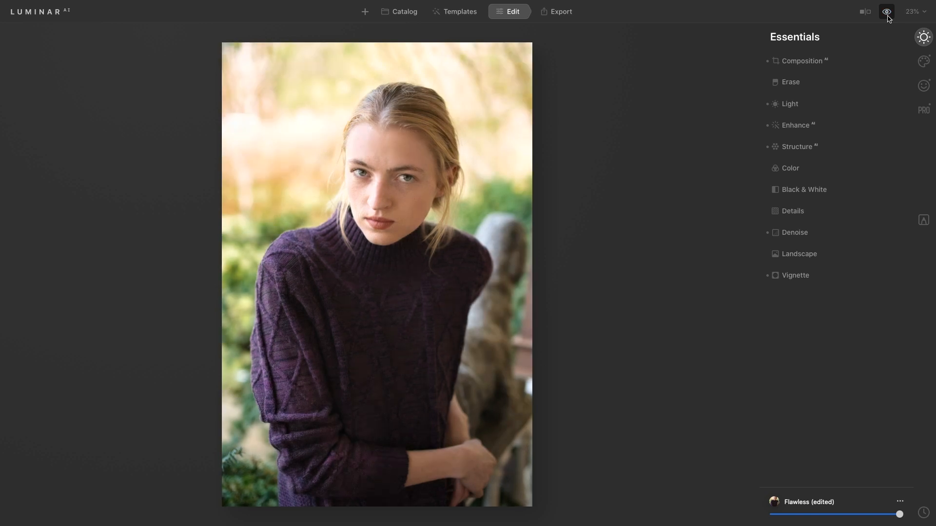
click(888, 17)
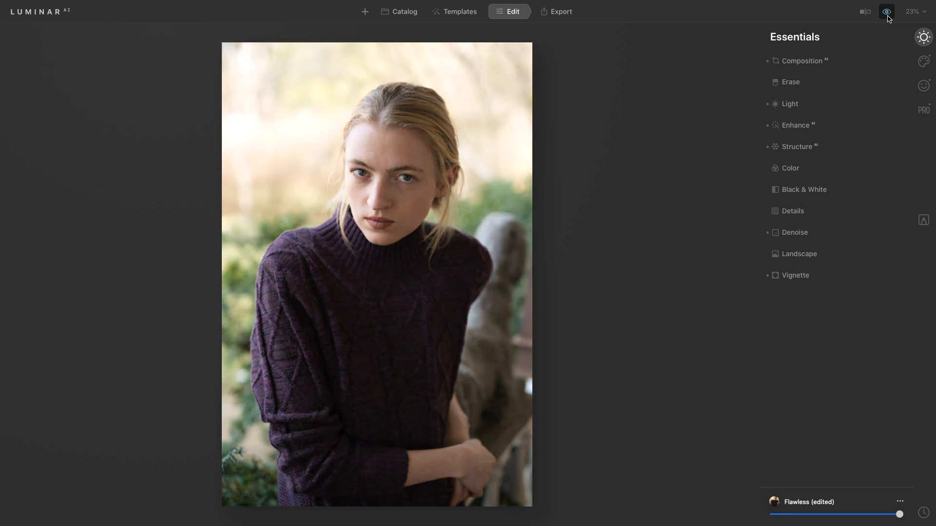
click(888, 17)
click(867, 14)
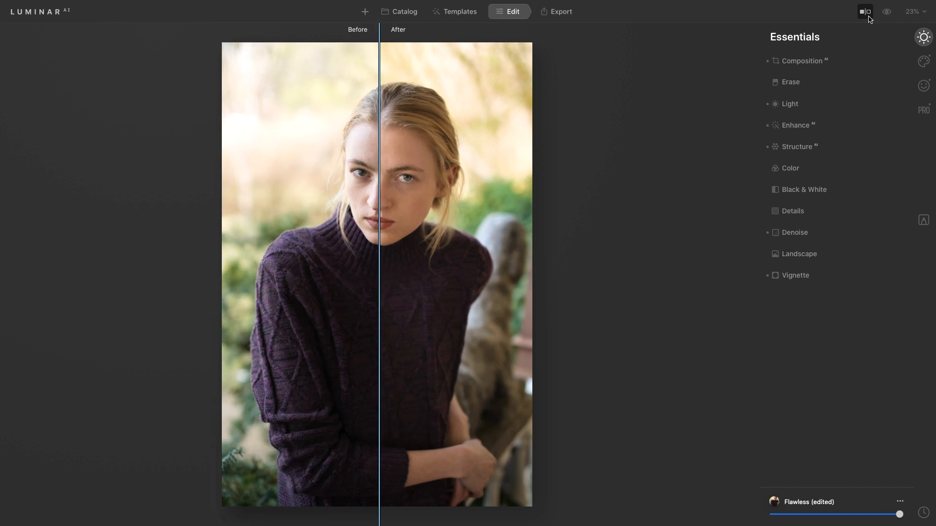
drag(381, 195, 418, 271)
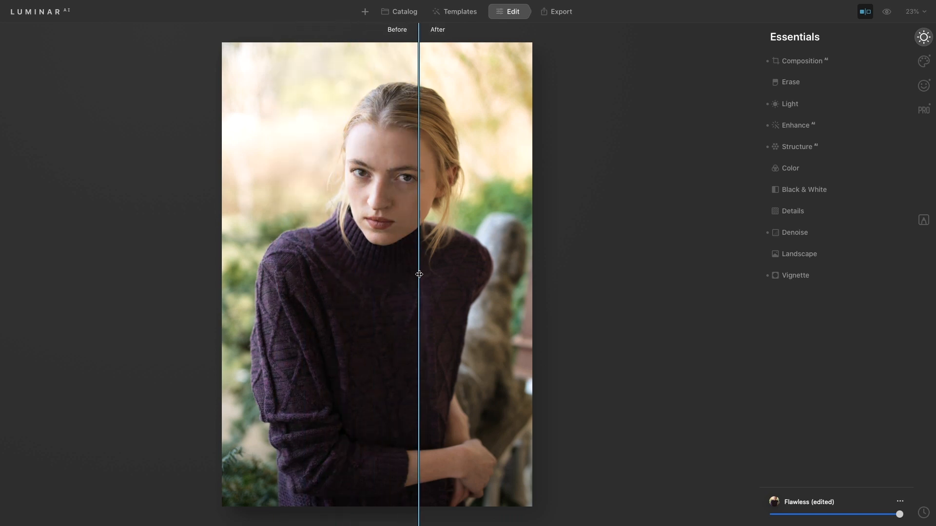
Leave the split before/after view and compare the edited portrait with the original in the full preview
click(866, 14)
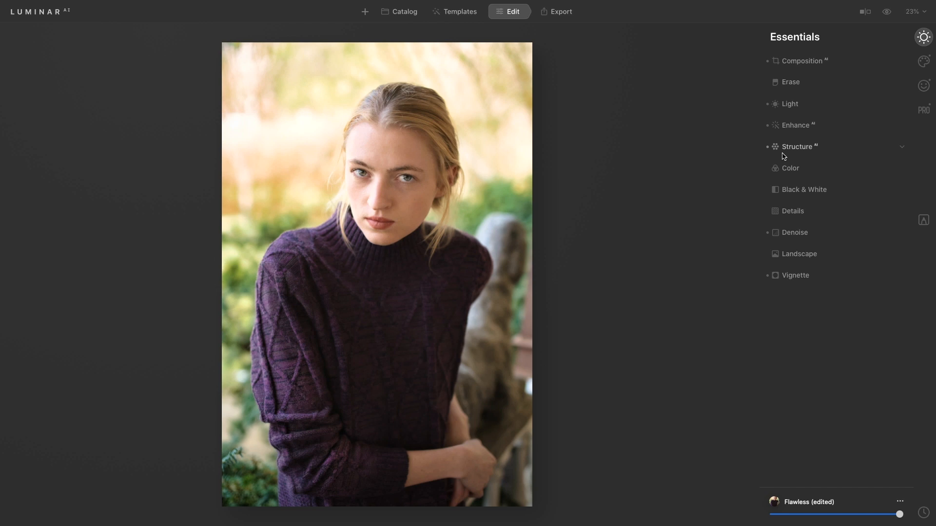
click(885, 12)
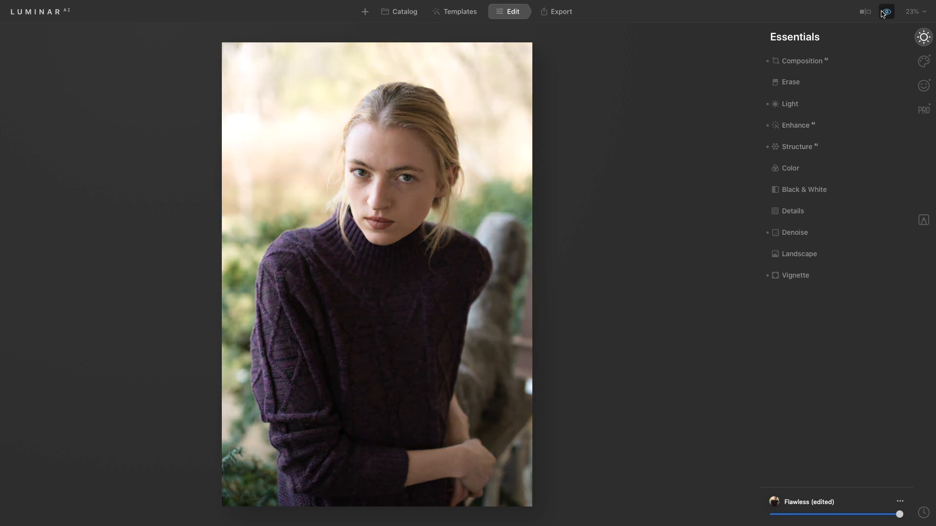
click(885, 12)
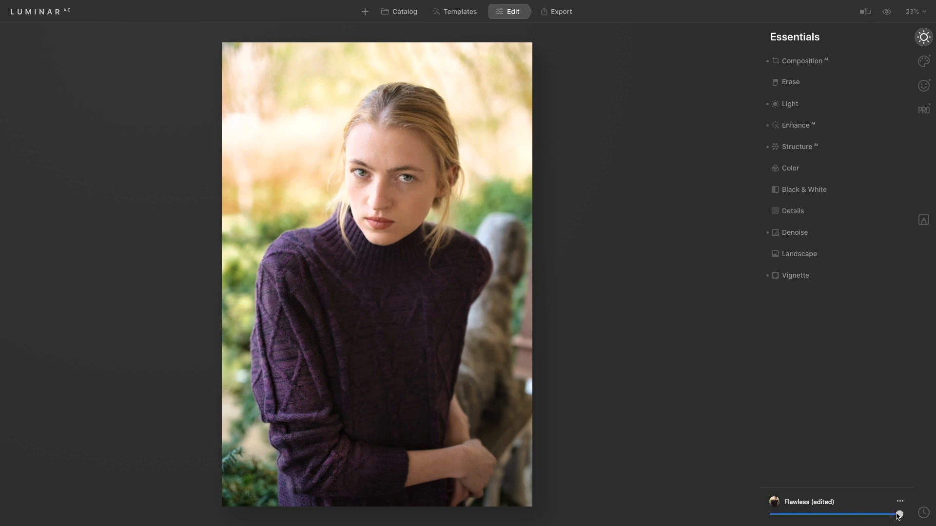
Reduce the overall strength of the edited Flawless template to about three quarters and compare the softened result with the original several times
drag(900, 515, 867, 521)
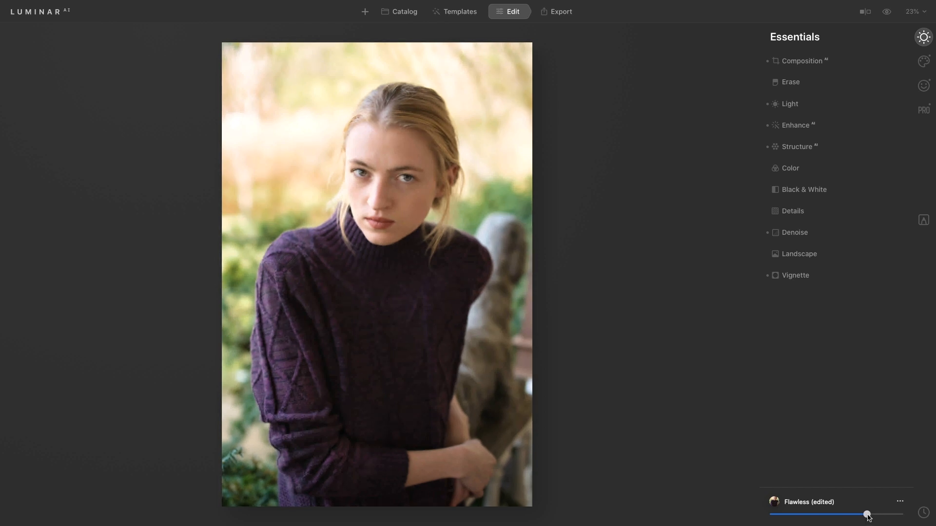
click(886, 13)
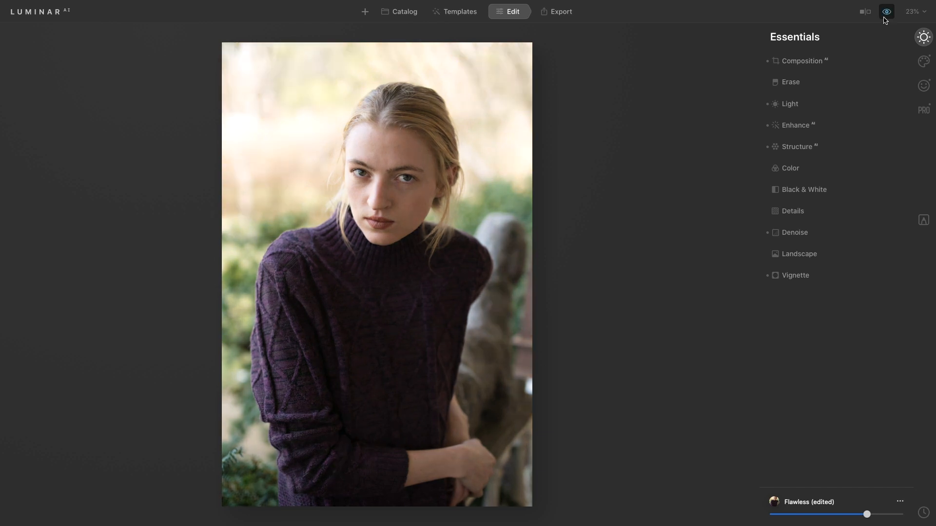
click(886, 13)
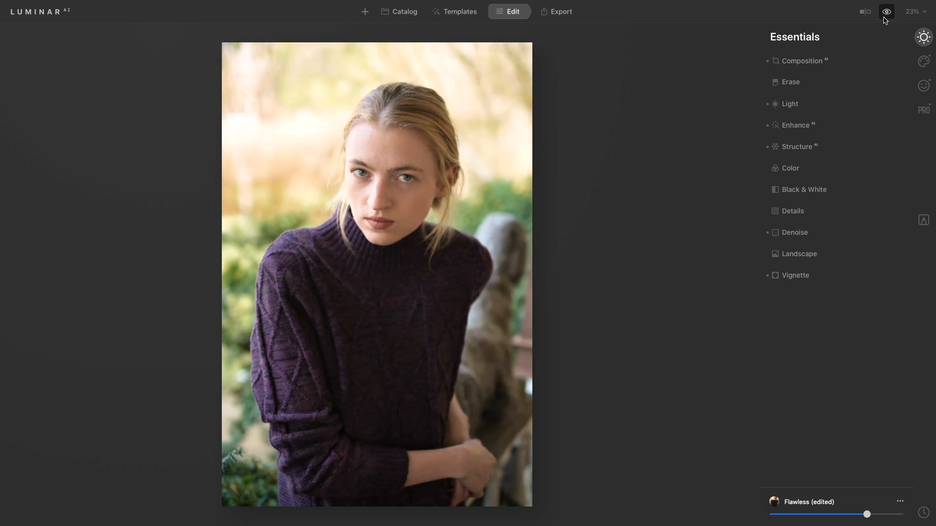
click(884, 19)
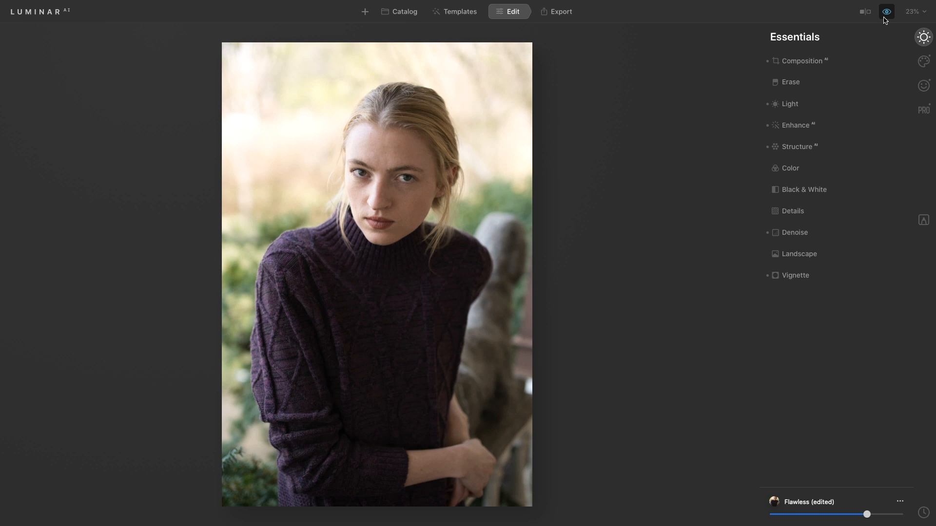
click(885, 19)
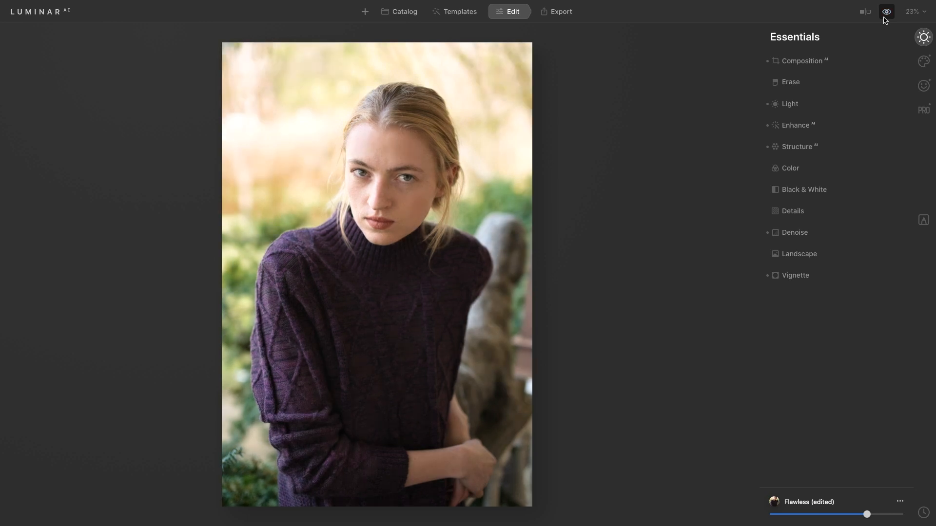
click(884, 20)
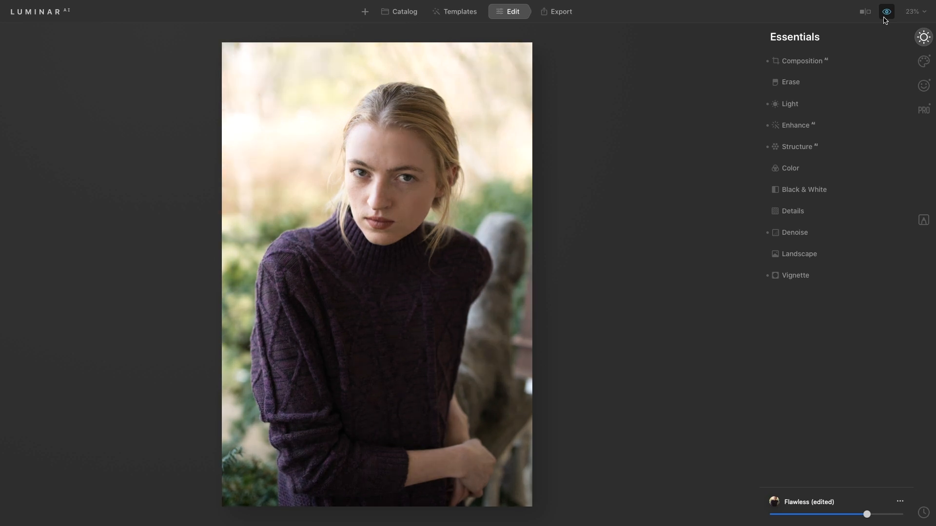
click(885, 19)
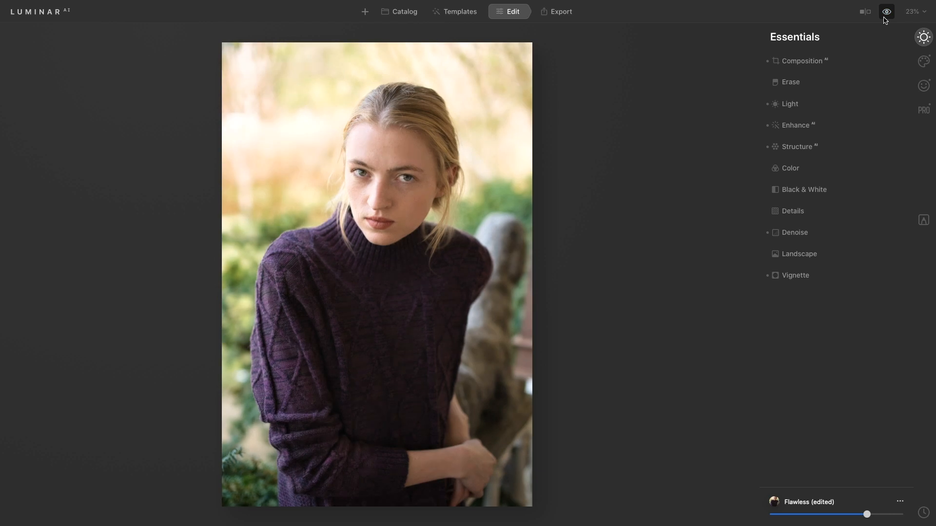